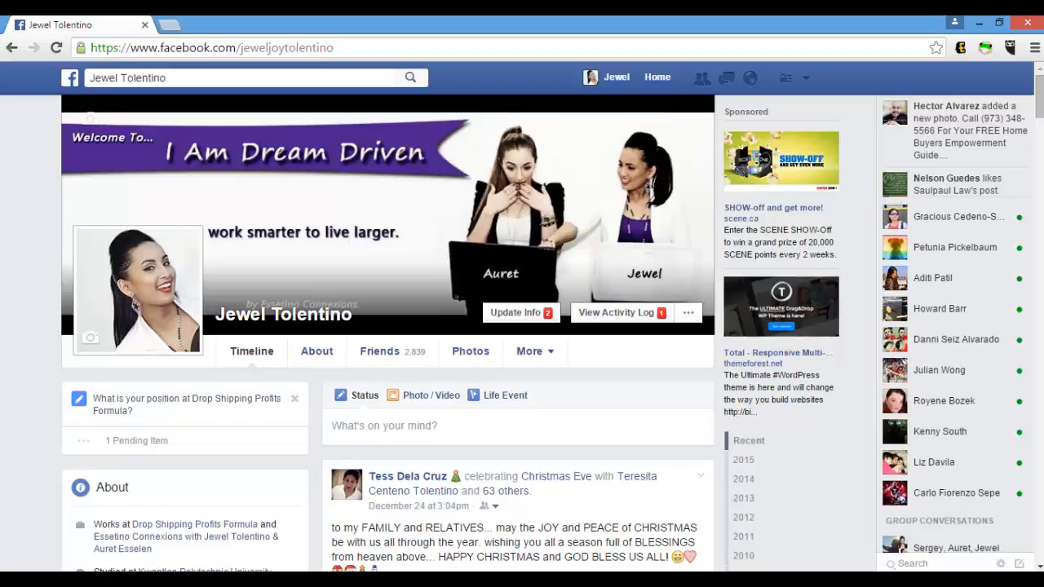
- Switch to Camtasia Studio and play the opening seconds of the gopro_microphone.mp4 clip
key("alt+Tab")
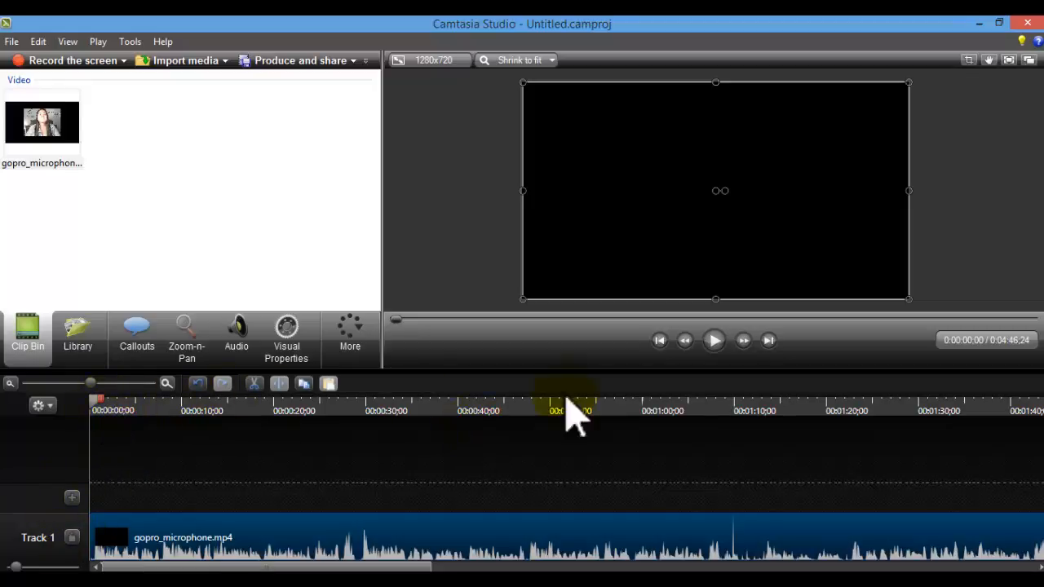
left_click(715, 344)
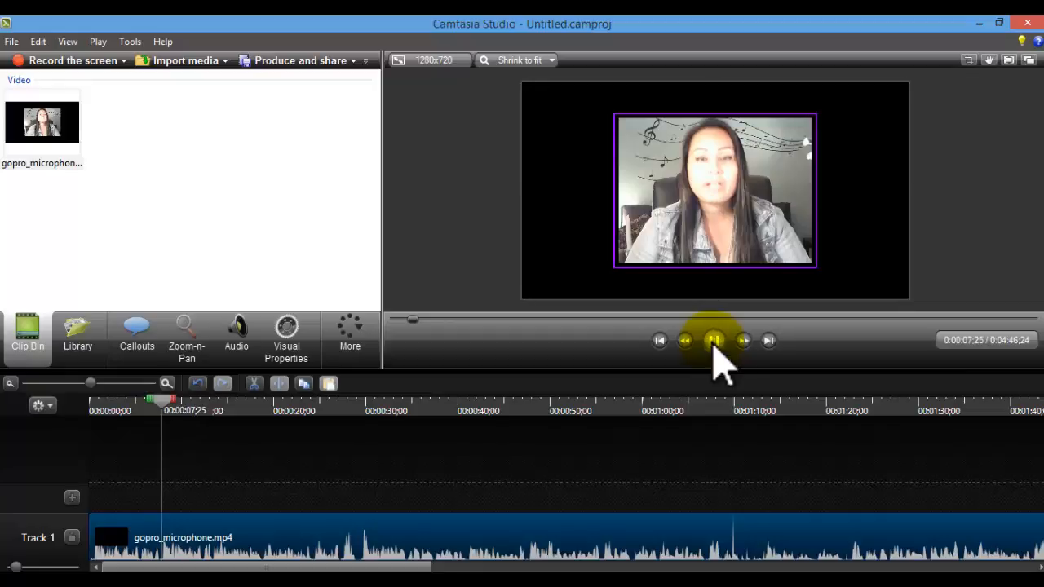
left_click(714, 342)
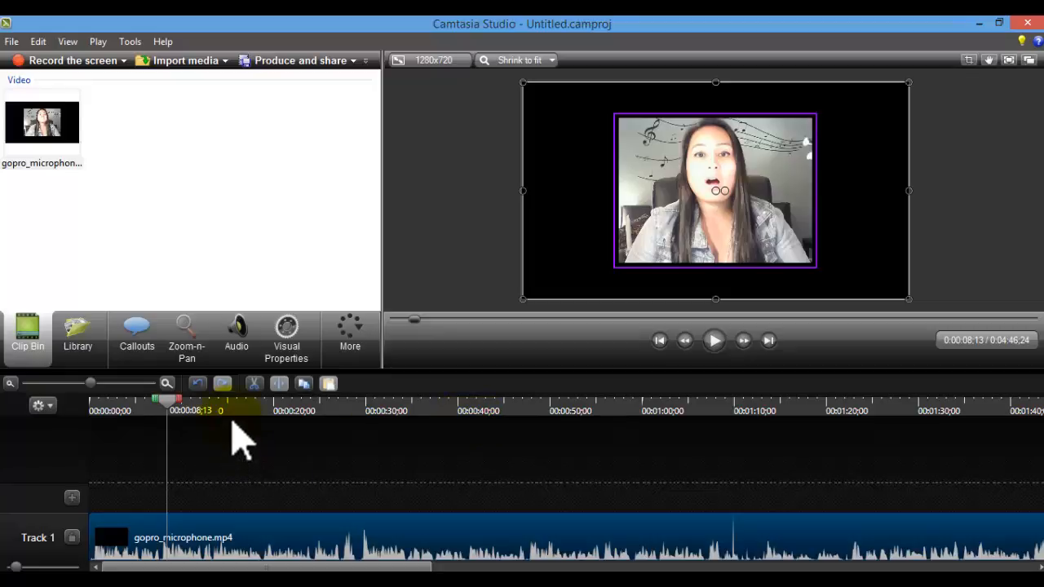
- Show the audio editing options and separate the gopro_microphone.mp4 clip's audio from its video
left_click(240, 354)
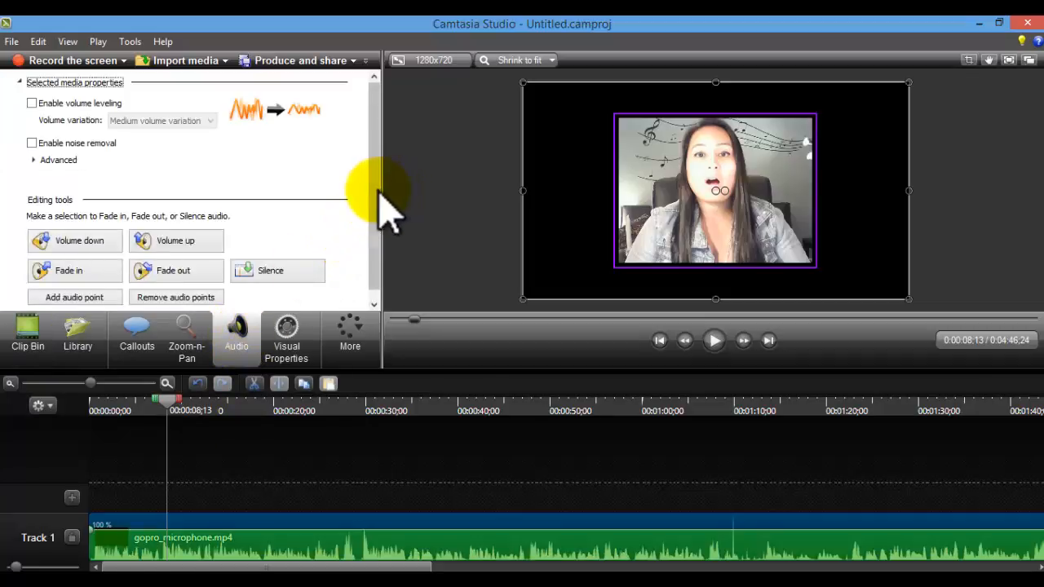
left_click_drag(379, 195, 378, 209)
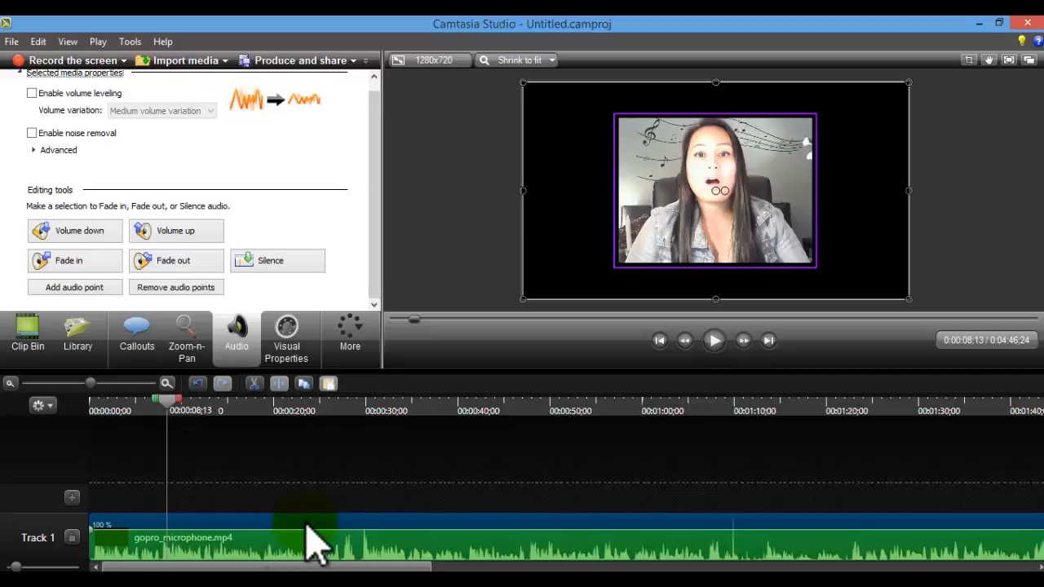
right_click(307, 526)
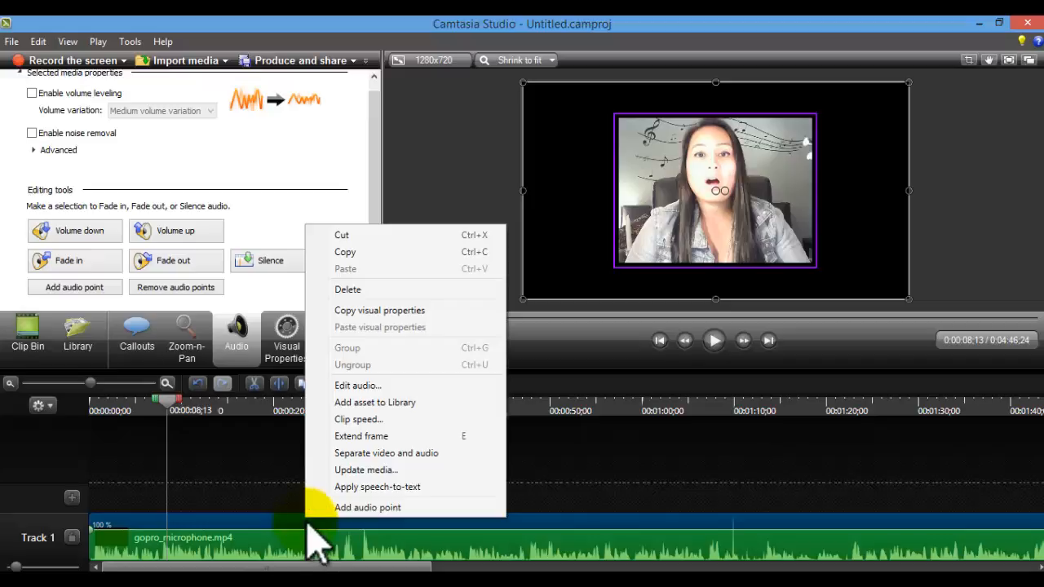
left_click(343, 454)
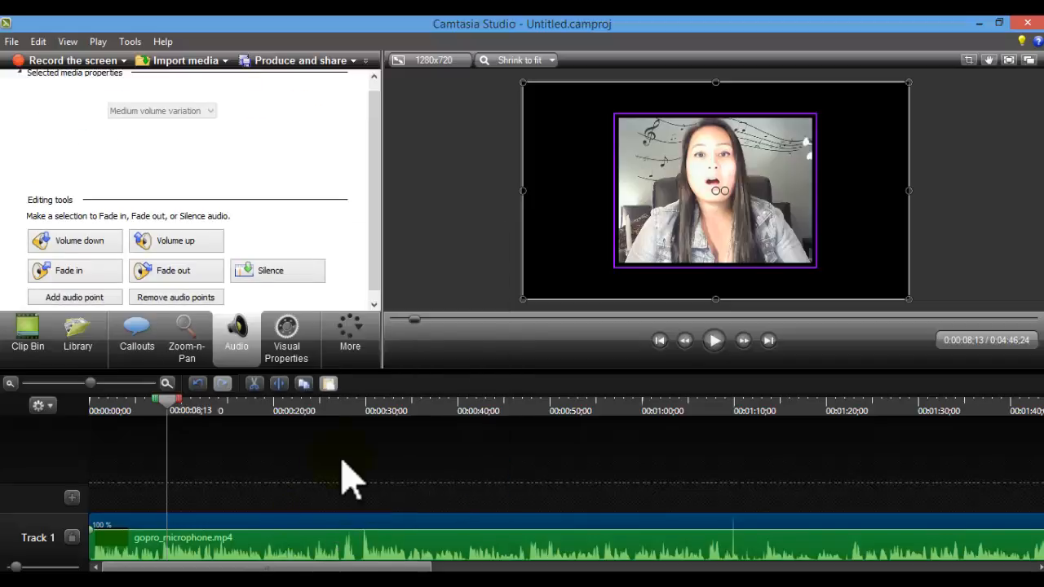
left_click(280, 506)
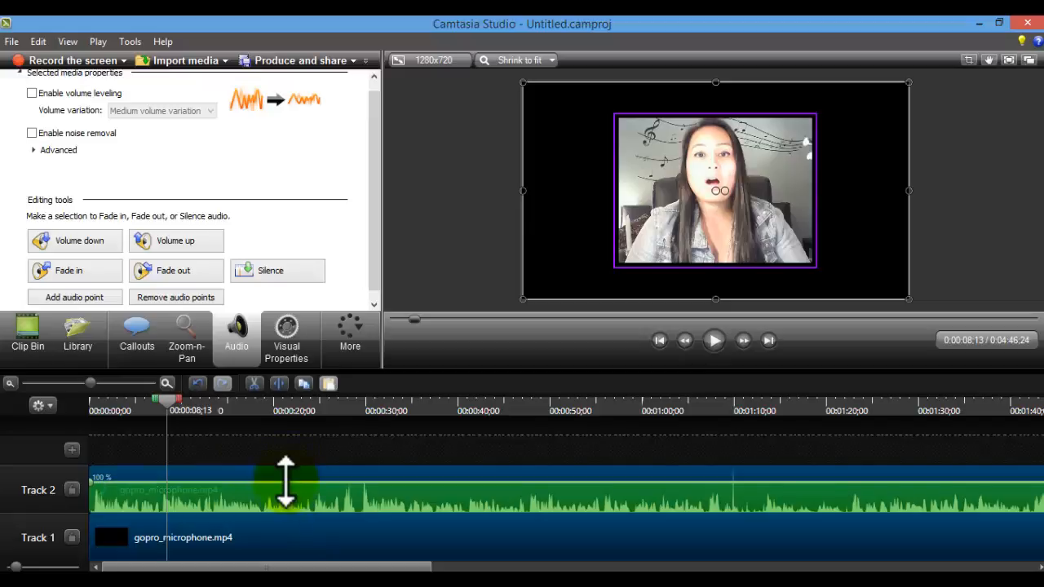
- Lower the separated audio's volume to about 77% and raise it back to 100%
left_click_drag(285, 481, 285, 490)
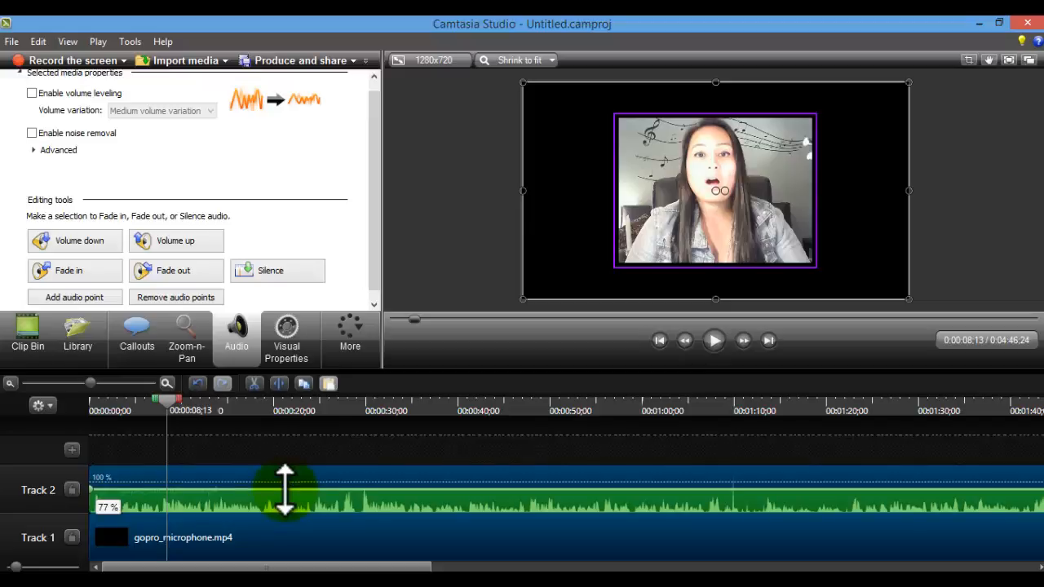
left_click_drag(284, 489, 282, 486)
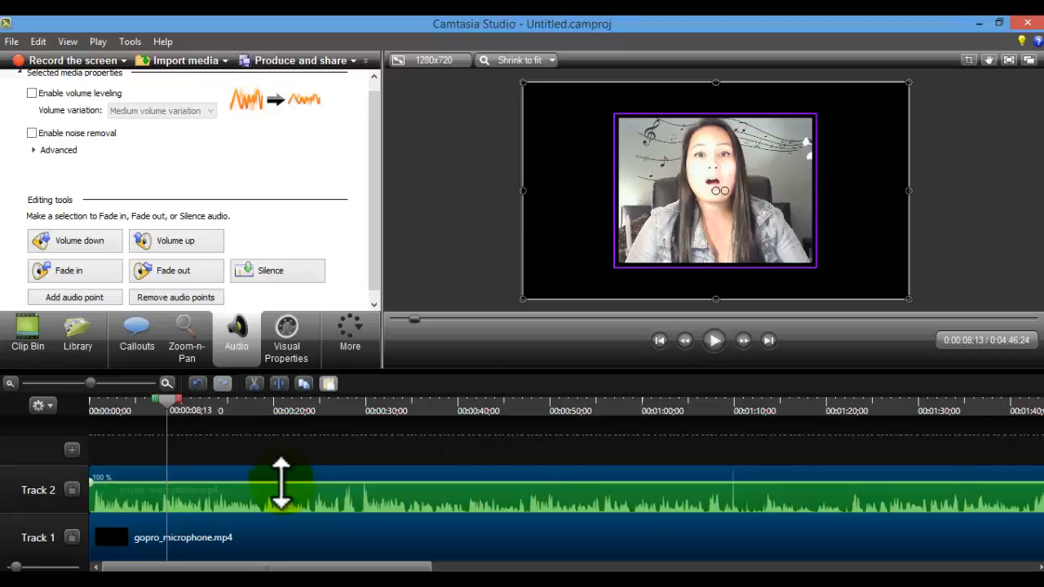
- Split the audio and video clips on both tracks at about 00:00:24;01
left_click_drag(166, 410, 95, 415)
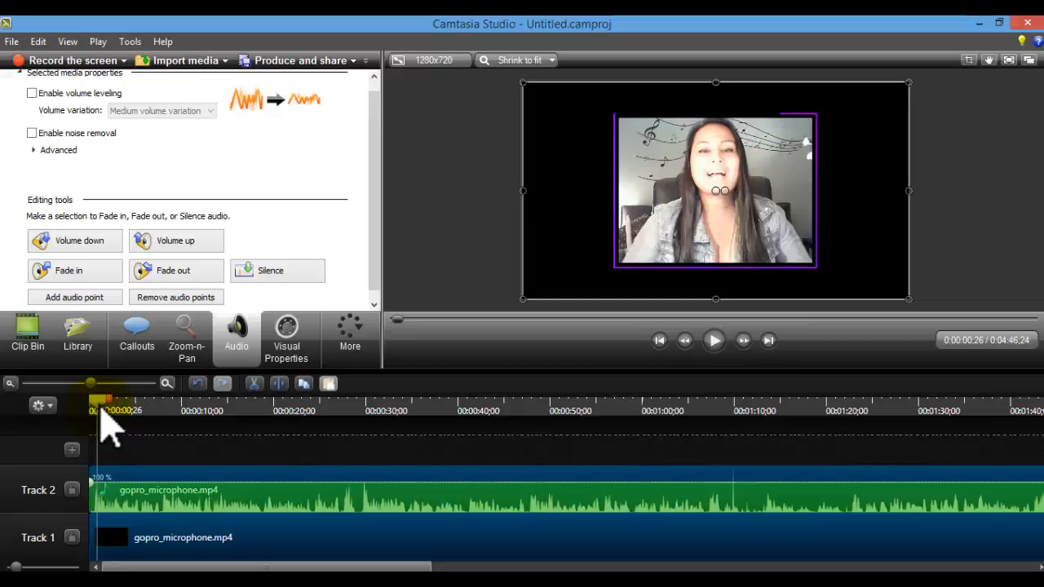
left_click_drag(104, 412, 310, 412)
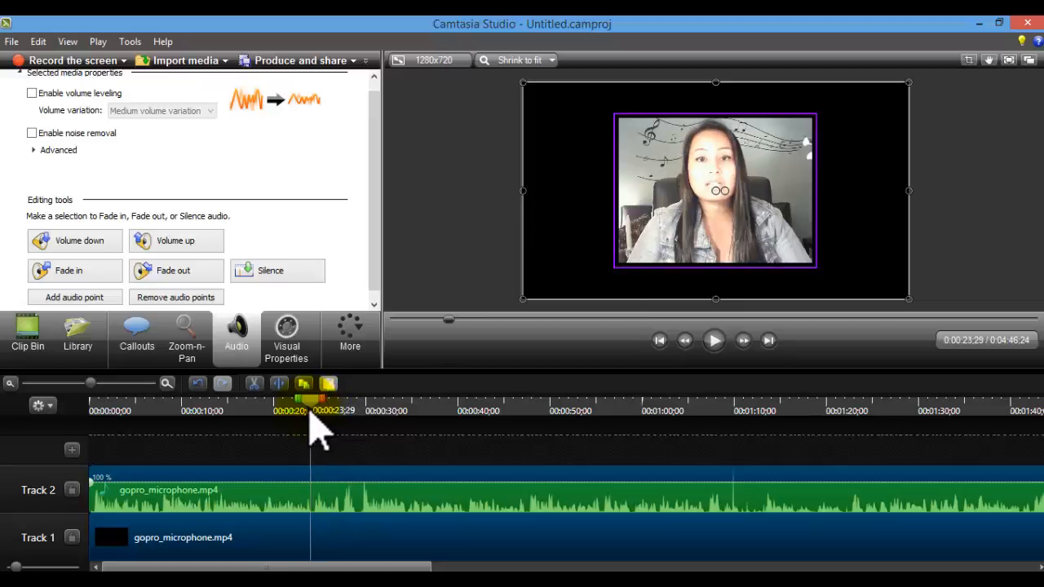
left_click(279, 385)
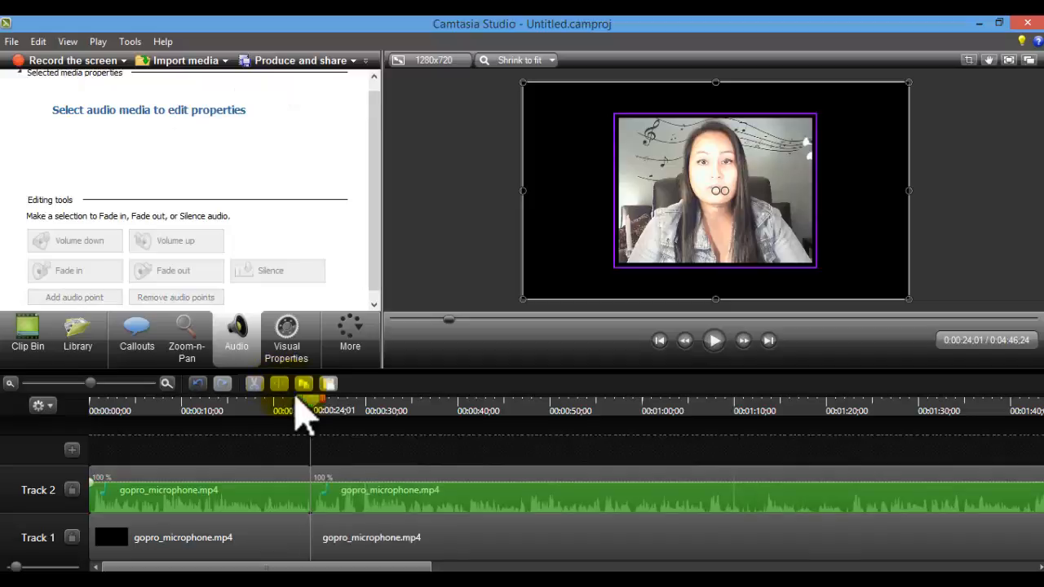
- Add a fade-in to the Track 2 audio clip after the split and play it back
left_click(373, 490)
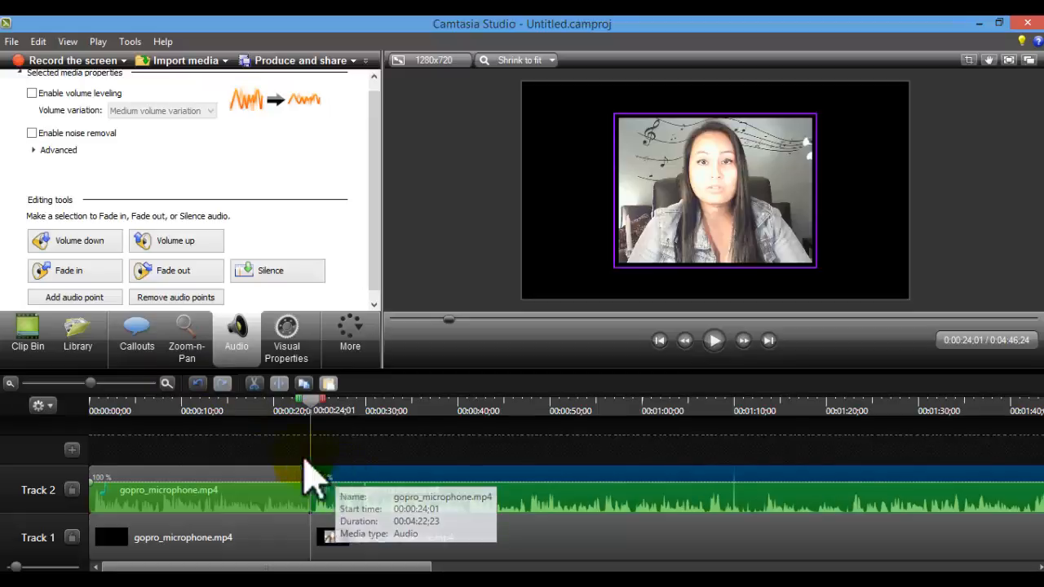
left_click(43, 274)
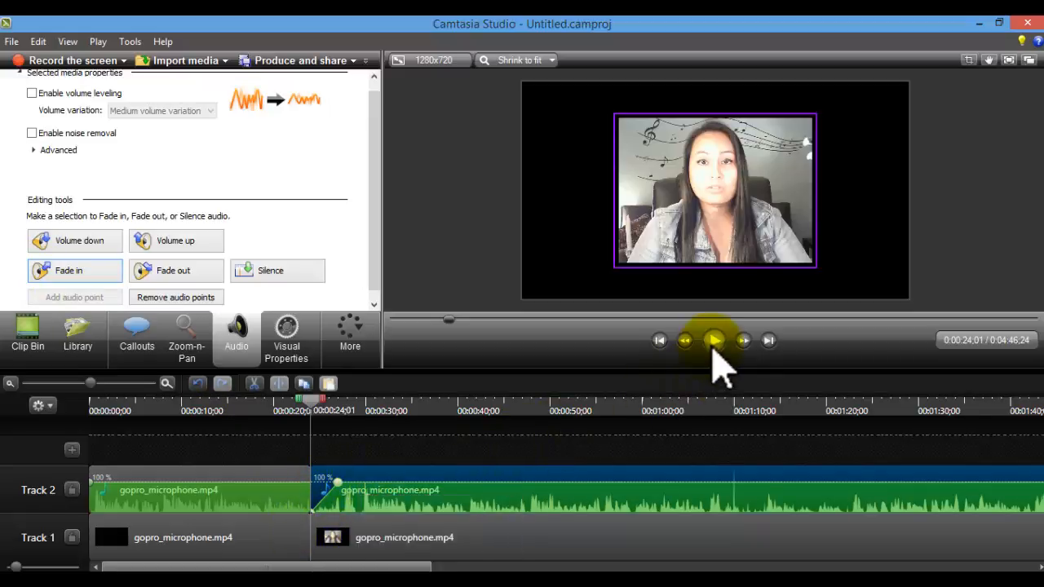
left_click(713, 346)
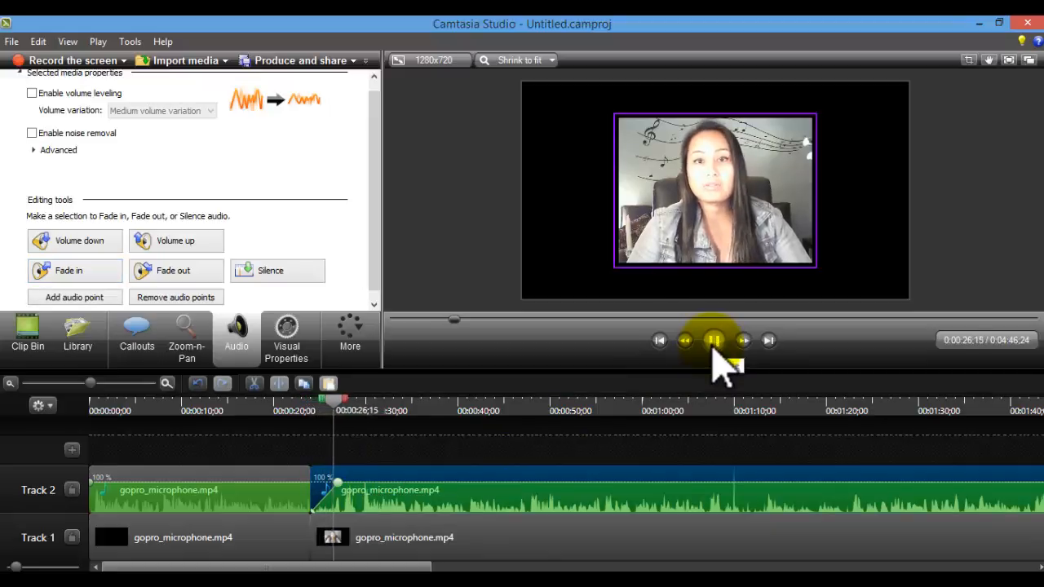
left_click(713, 349)
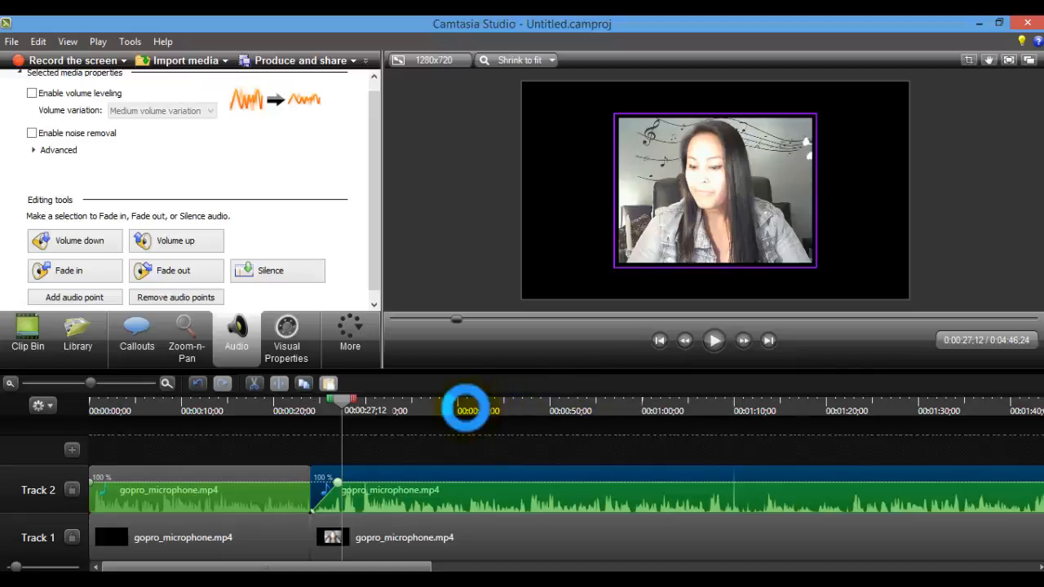
- Split the Track 2 audio at 00:00:40;28 and add a fade-out to the section before the cut
left_click(463, 411)
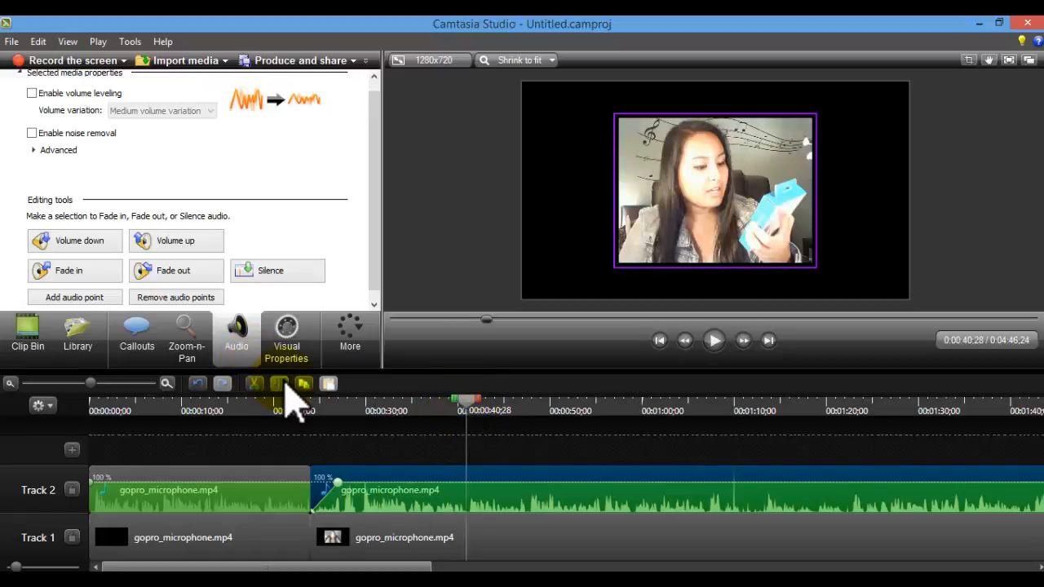
left_click(281, 384)
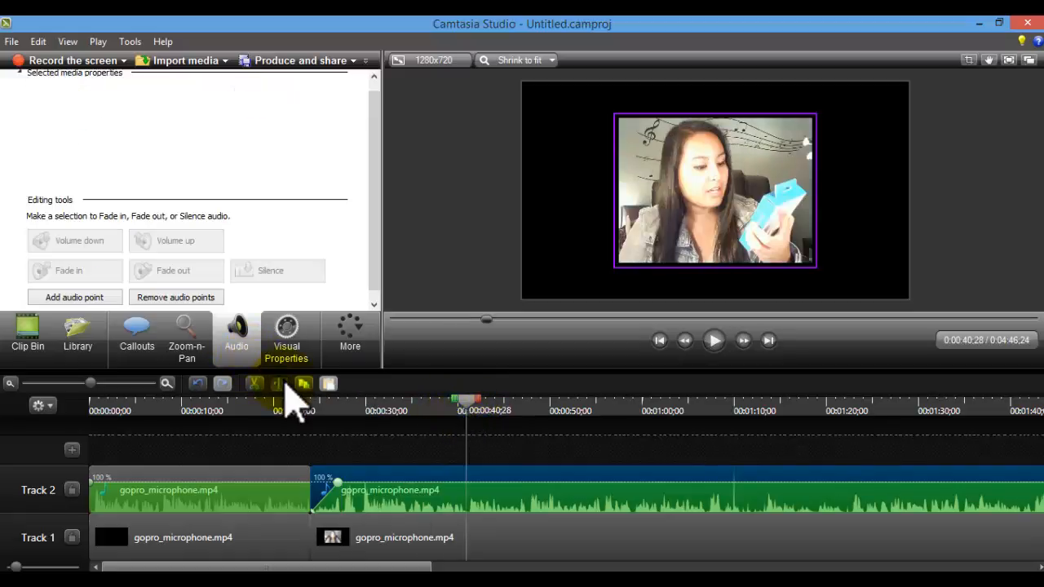
left_click(440, 493)
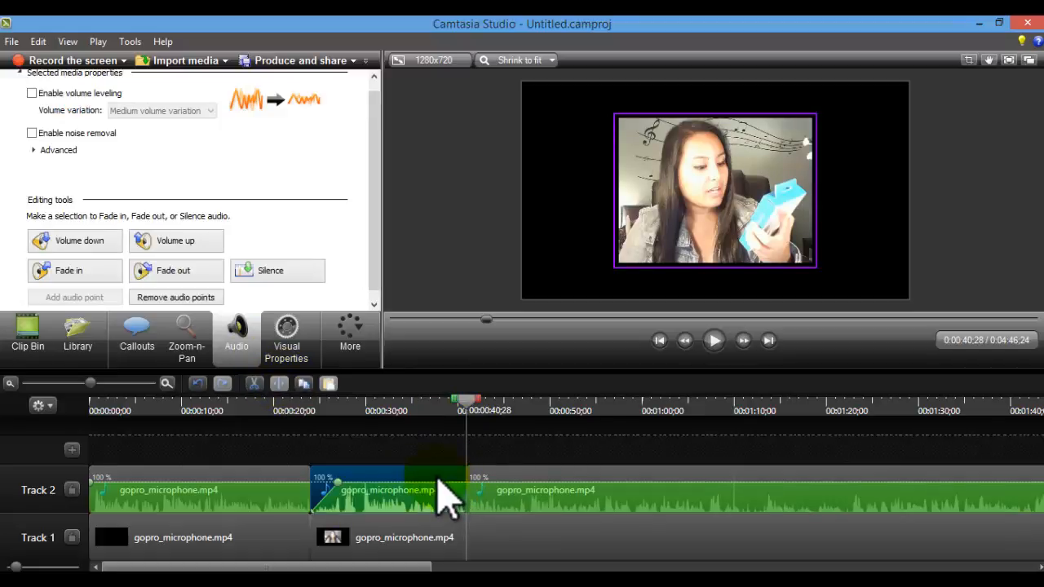
left_click(204, 281)
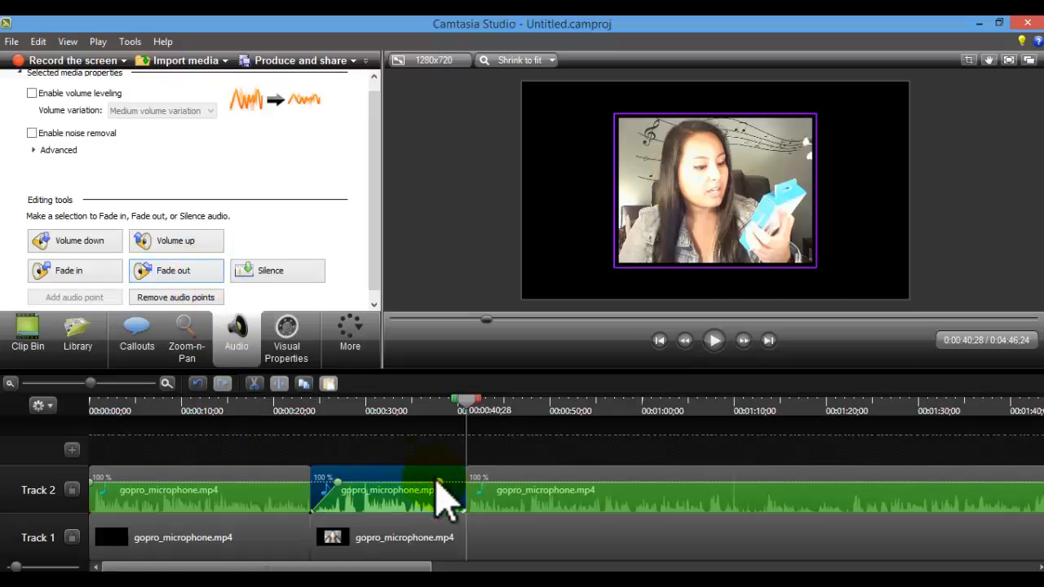
left_click_drag(438, 496, 443, 495)
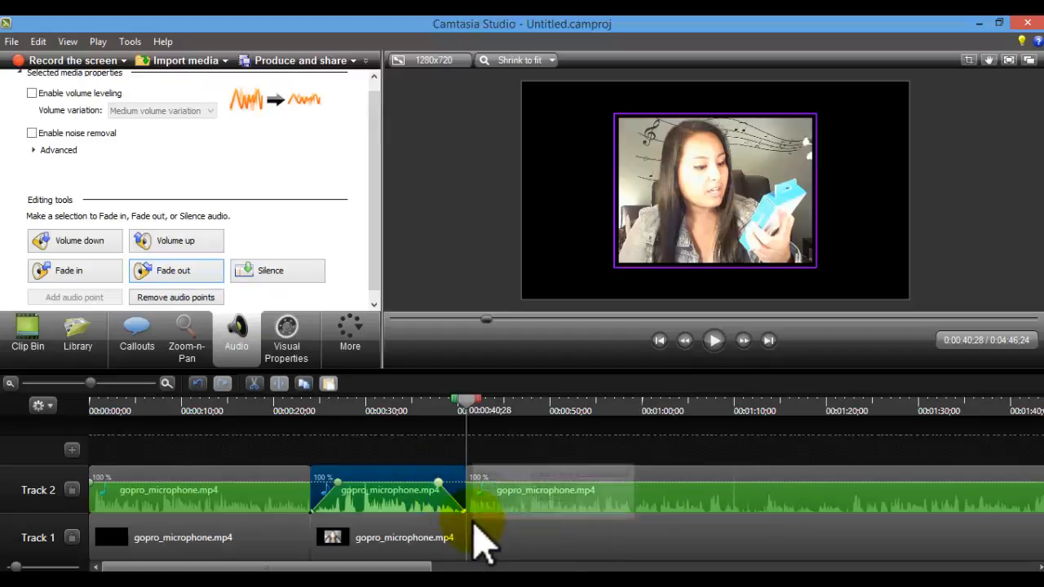
- Play back the faded-out end of the middle audio section from about 00:00:36;25
left_click(430, 410)
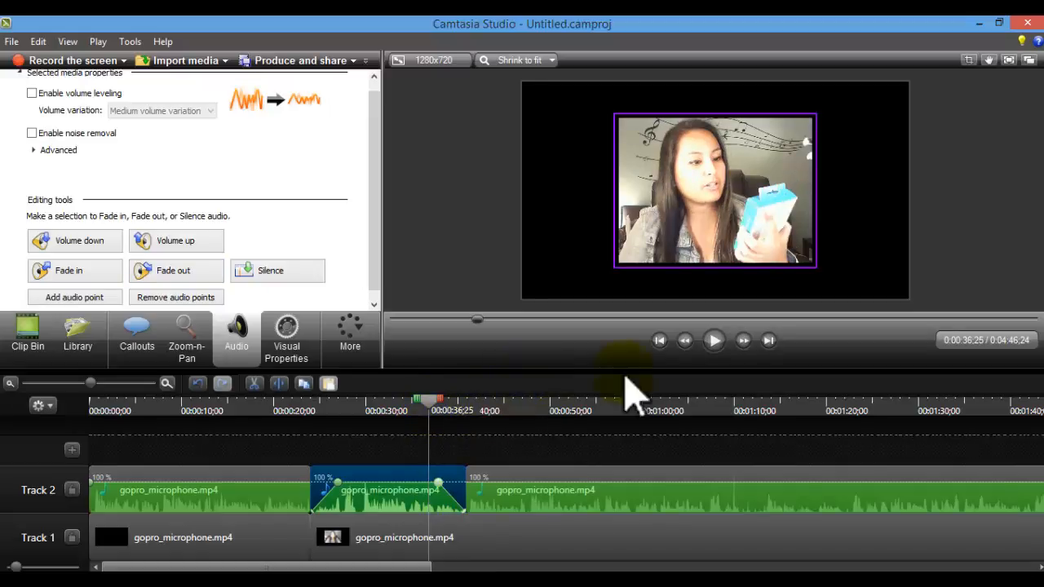
left_click(715, 341)
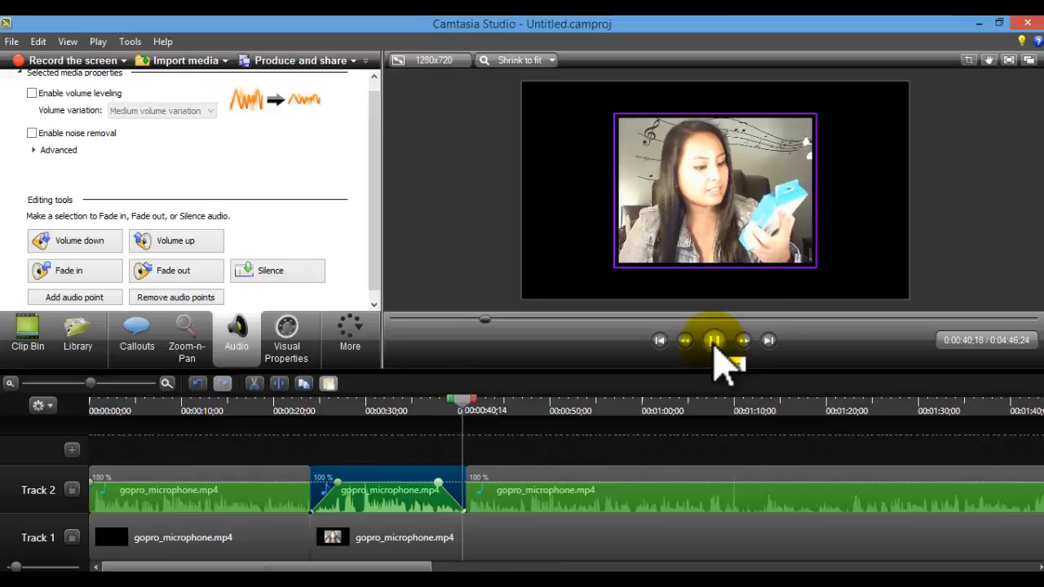
left_click(714, 341)
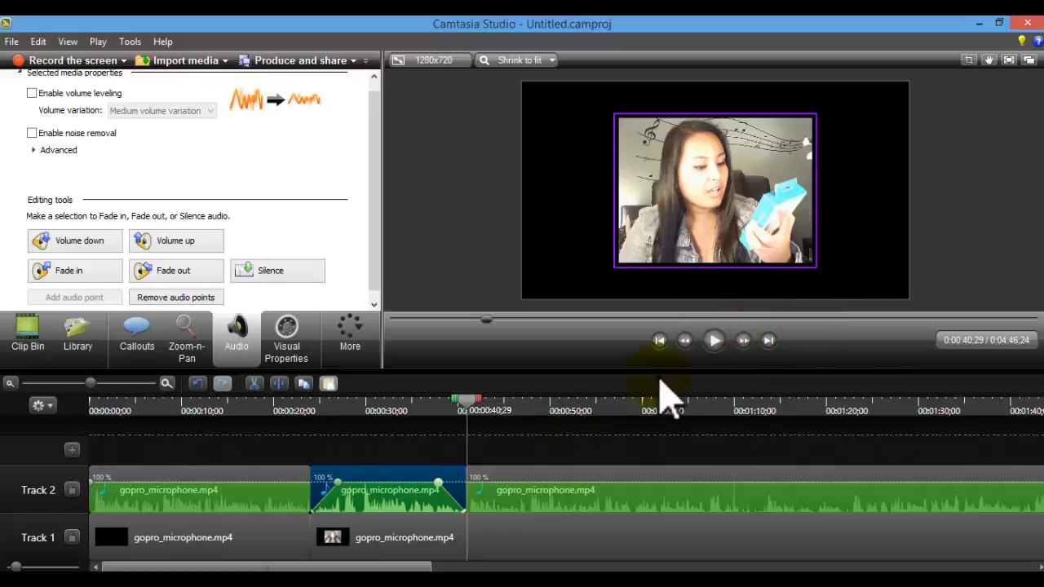
- Split the last audio clip on Track 2 at 00:00:47;18
left_click(547, 407)
left_click_drag(545, 407, 529, 411)
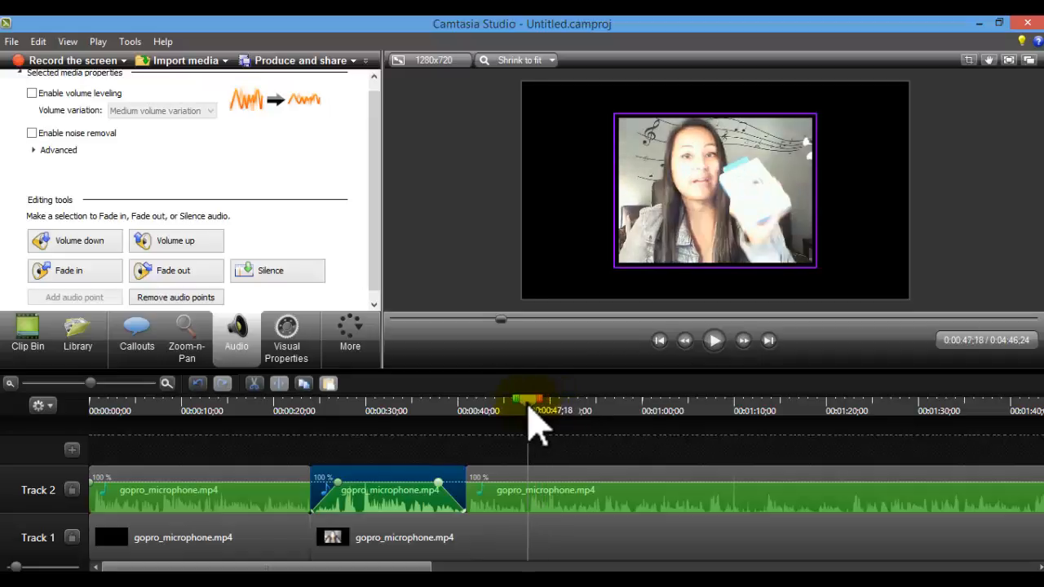
left_click(504, 492)
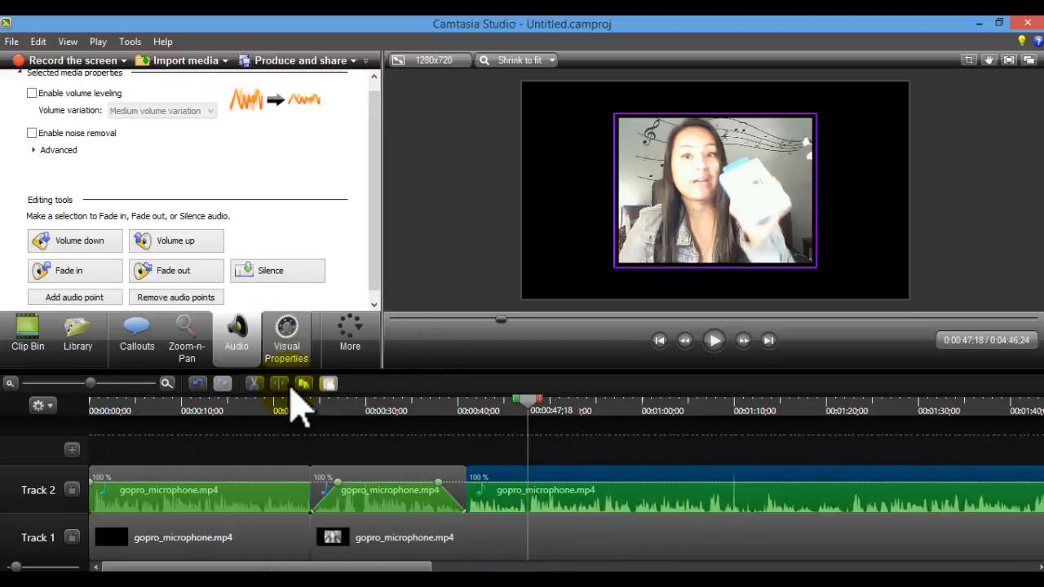
left_click(326, 383)
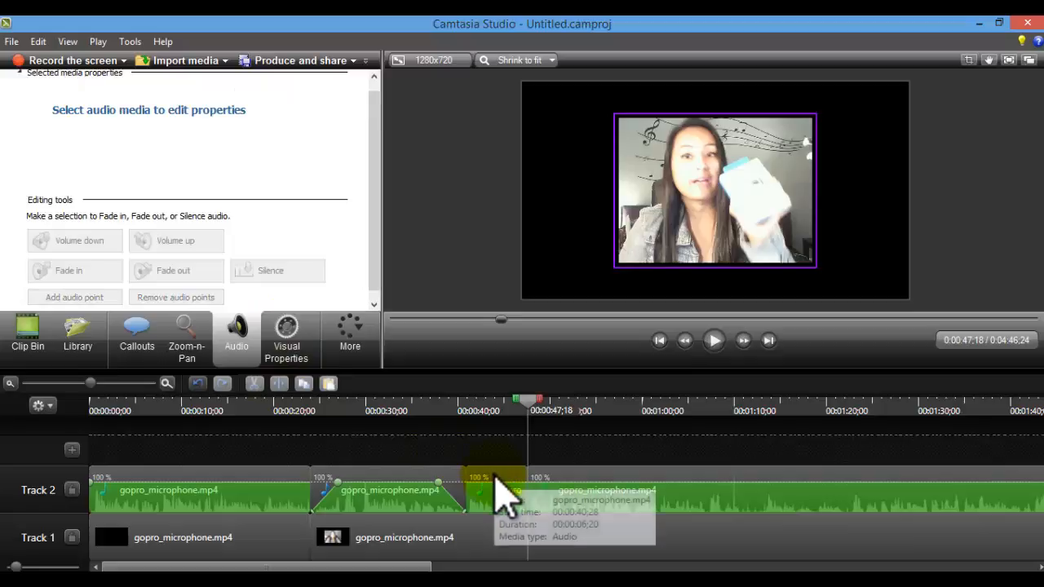
- Silence the short Track 2 audio section between 00:00:40;28 and 00:00:47;18
left_click(496, 487)
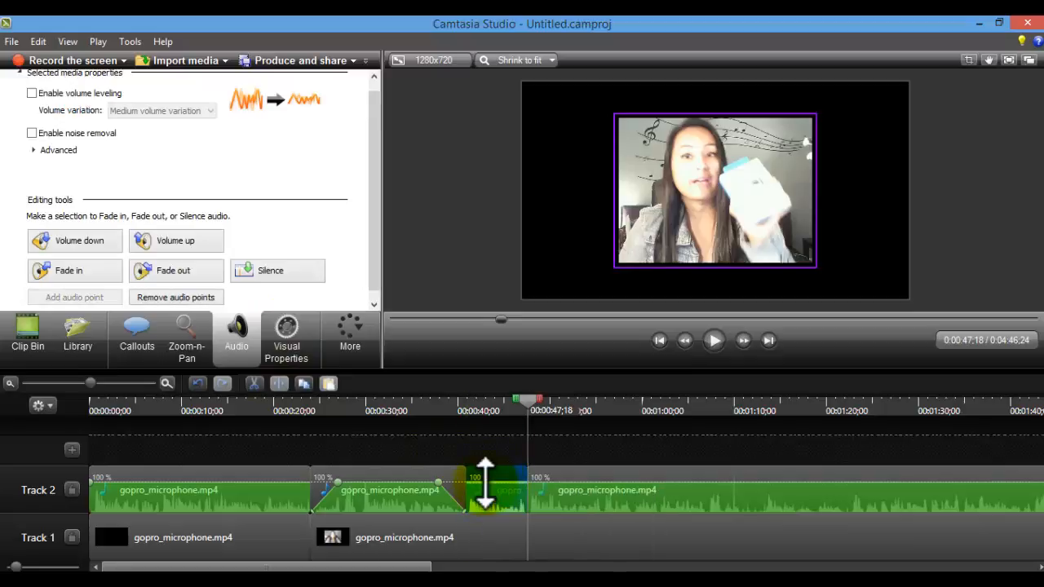
left_click(490, 499)
mouse_move(484, 485)
left_mouse_down()
mouse_move(484, 526)
mouse_move(484, 481)
left_mouse_up()
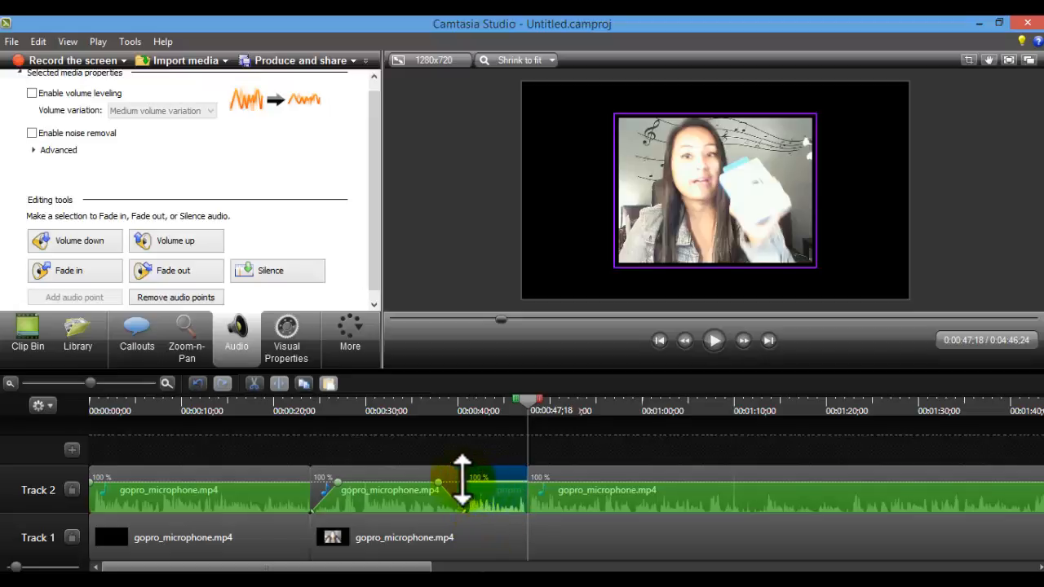
left_click(275, 275)
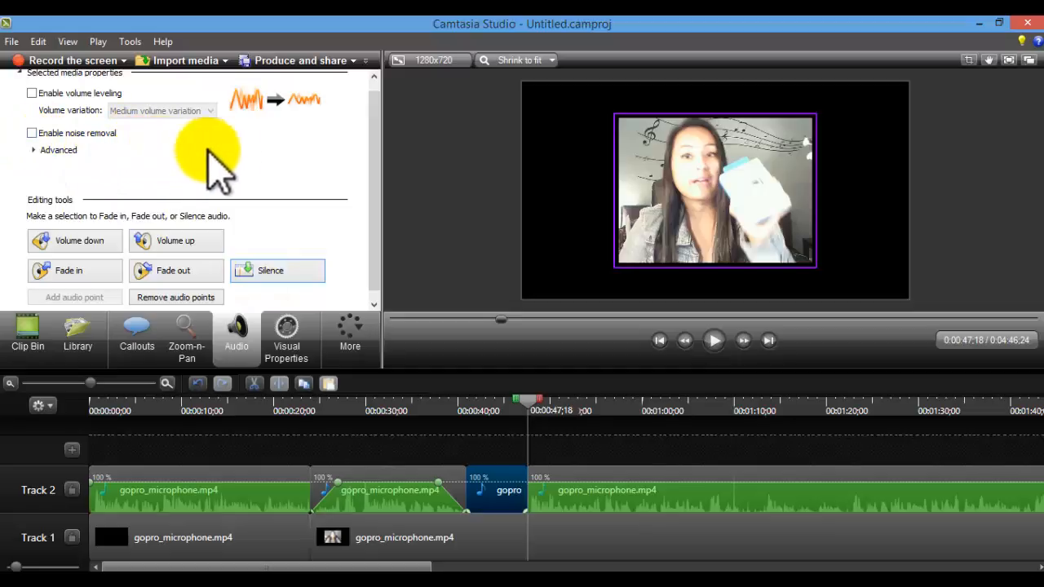
- Enable noise removal on the first audio clip on Track 2 and deselect it
scroll(377, 157, "up", 1)
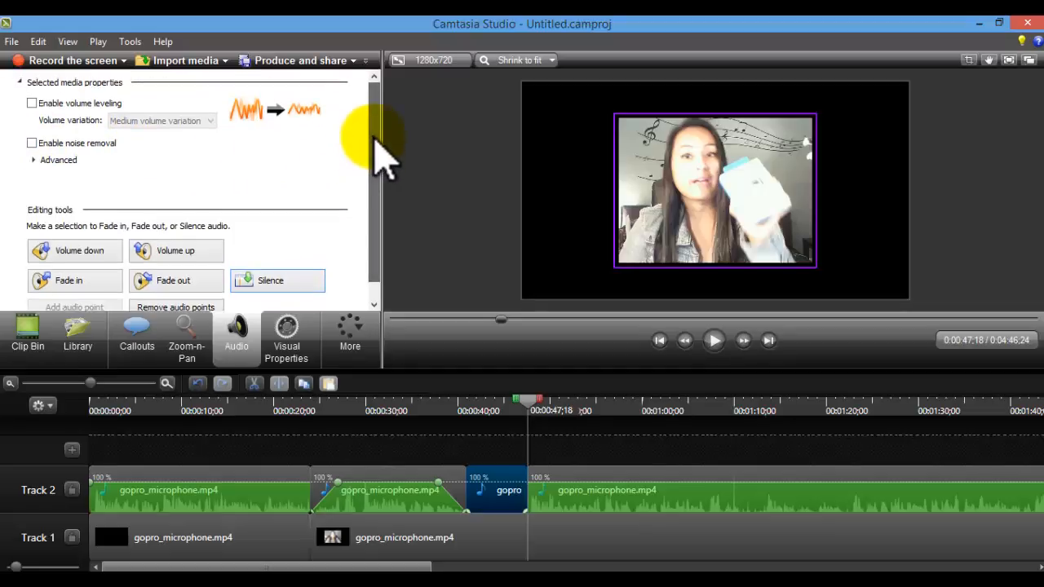
left_click(200, 472)
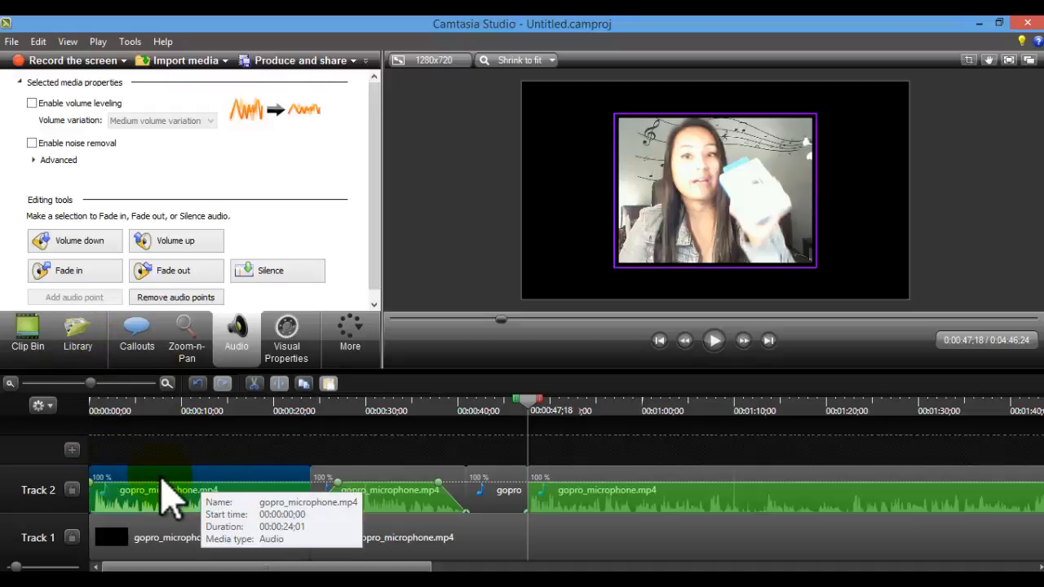
left_click(32, 144)
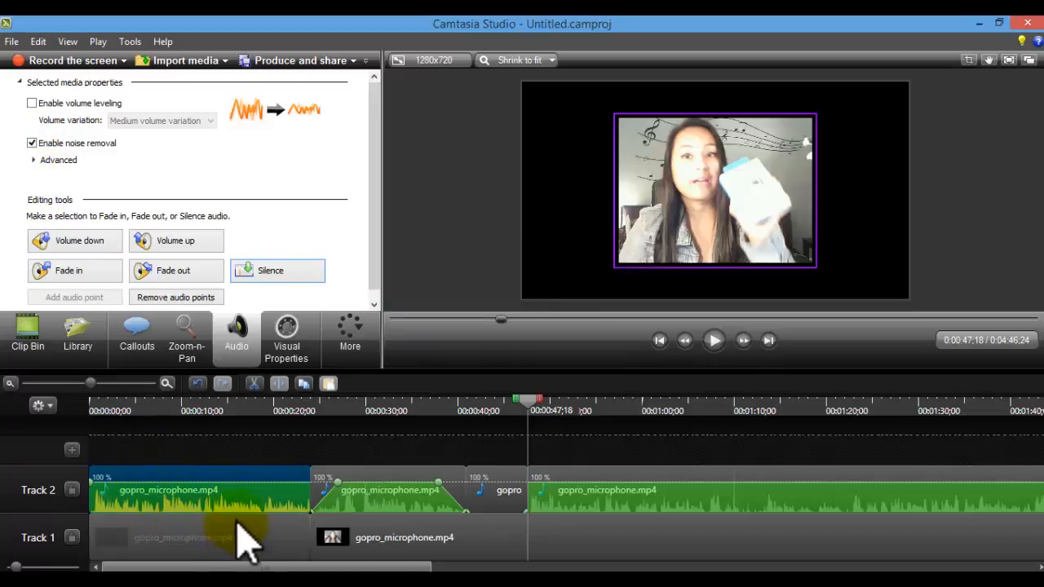
left_click(230, 451)
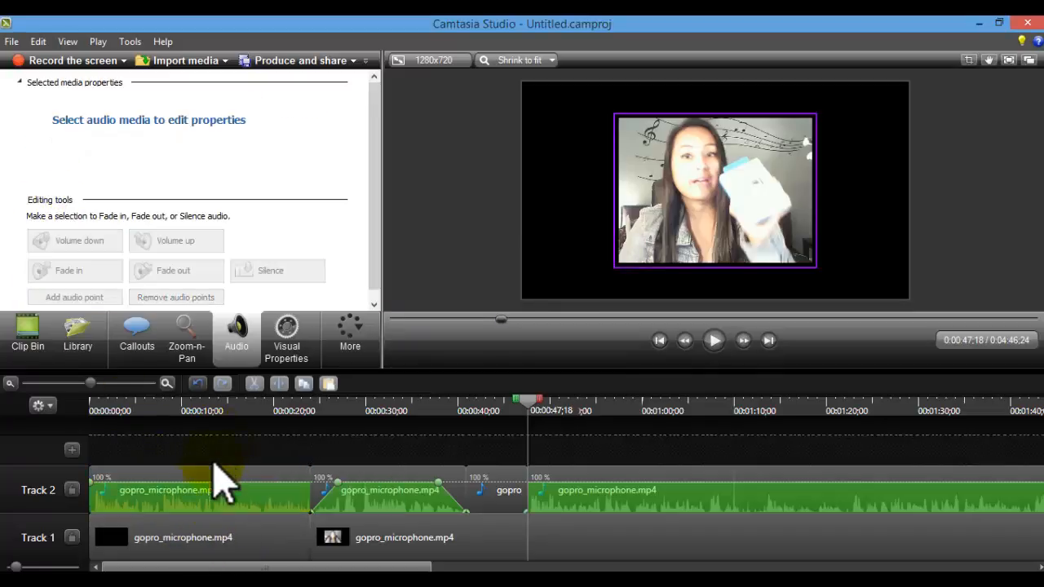
- Select the first audio clip on Track 2 and review its advanced noise removal settings and the audio editing tools
left_click(161, 514)
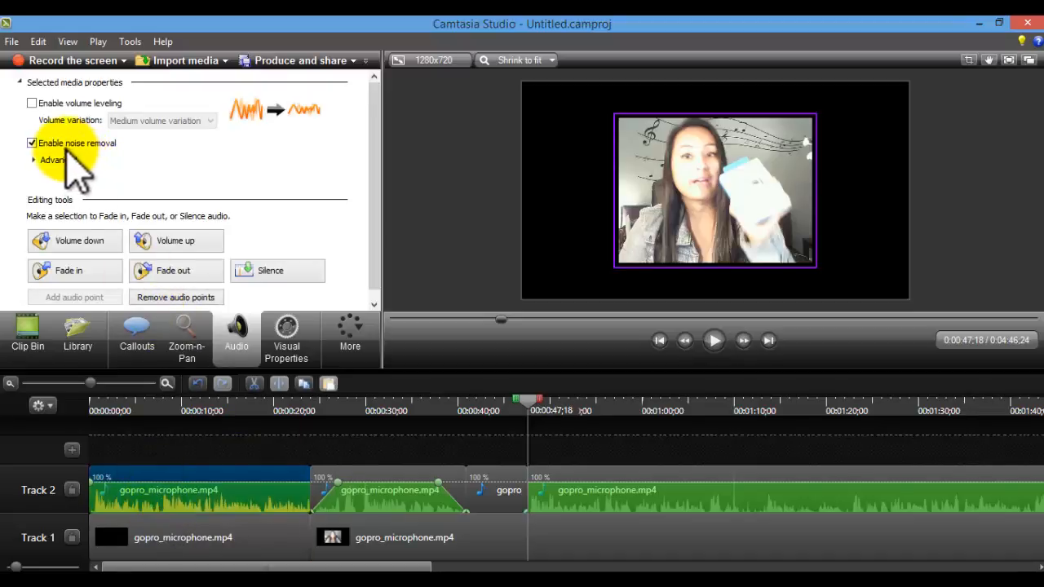
left_click(33, 161)
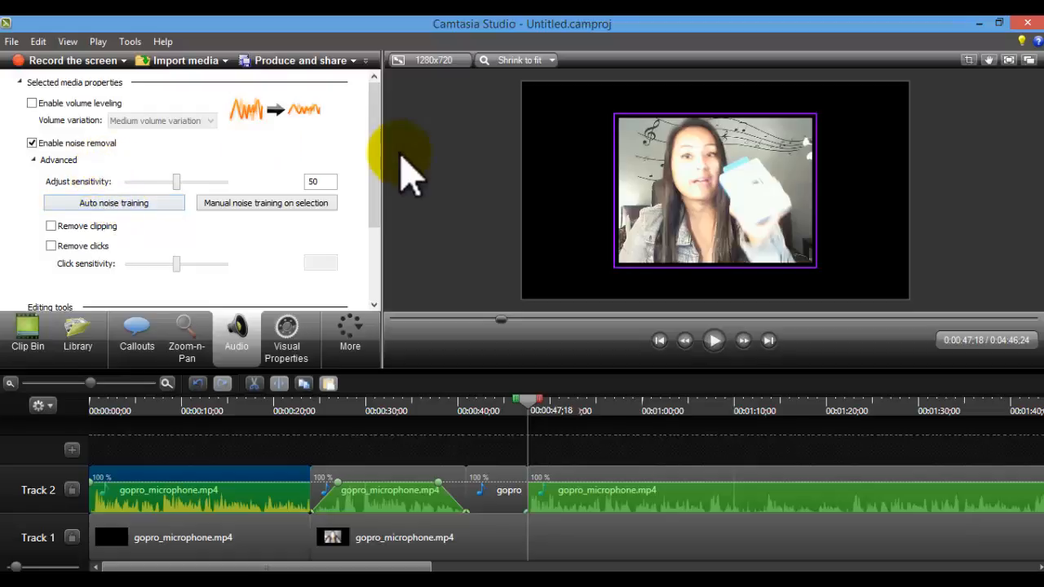
left_click_drag(375, 168, 377, 261)
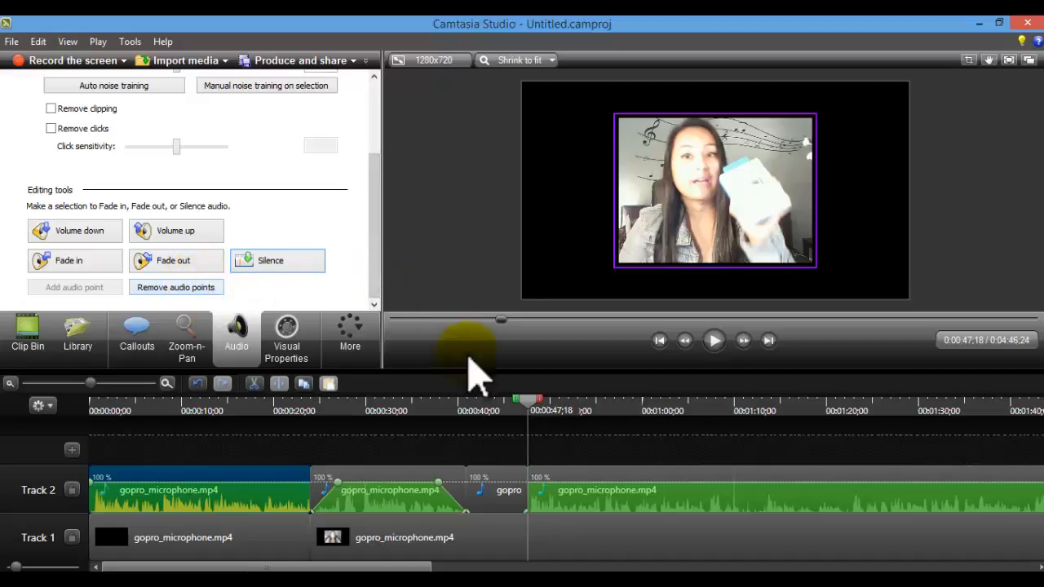
- Move the playhead just before the loud spike in the last Track 2 clip, at 00:01:08;28, and make Track 2 taller
left_click_drag(530, 420, 543, 420)
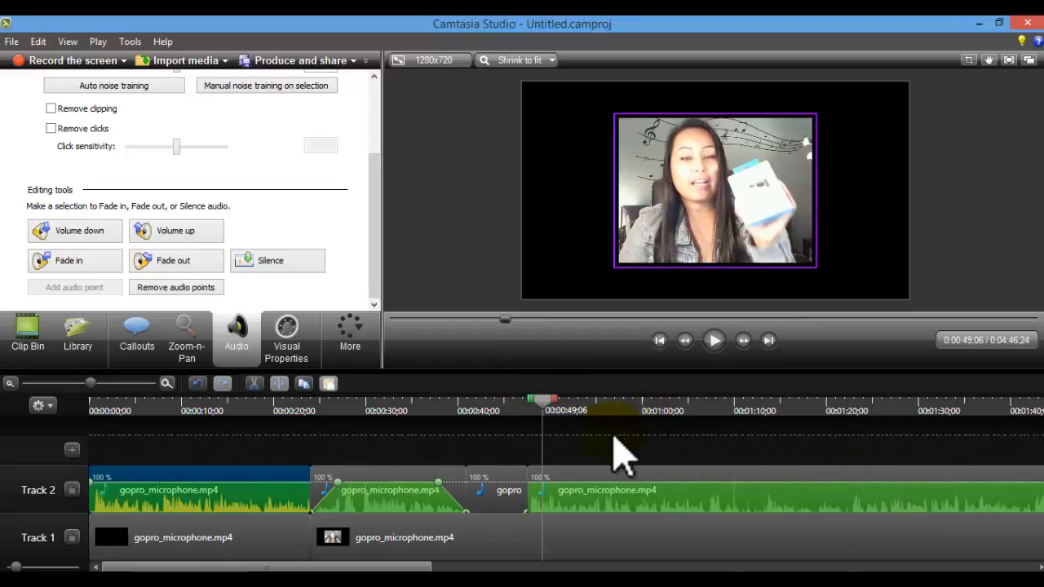
left_click_drag(552, 419, 667, 419)
left_click(732, 432)
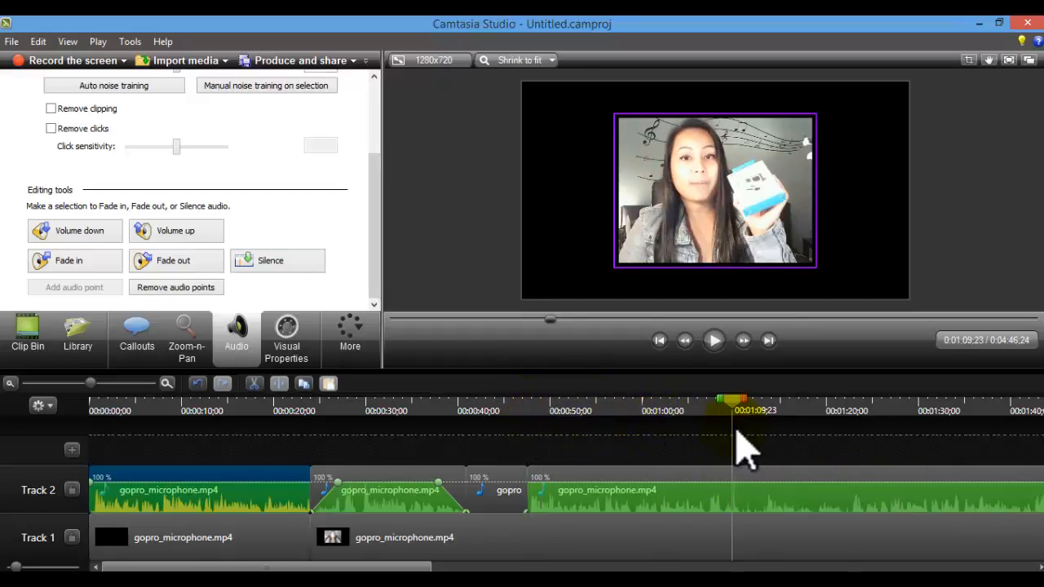
left_click_drag(733, 432, 730, 438)
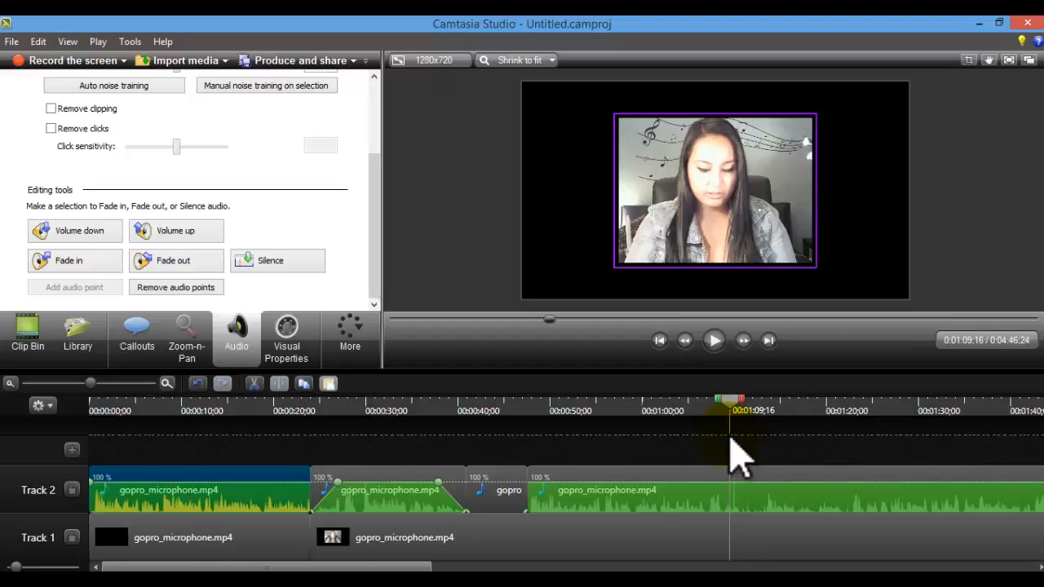
left_click_drag(730, 406, 725, 410)
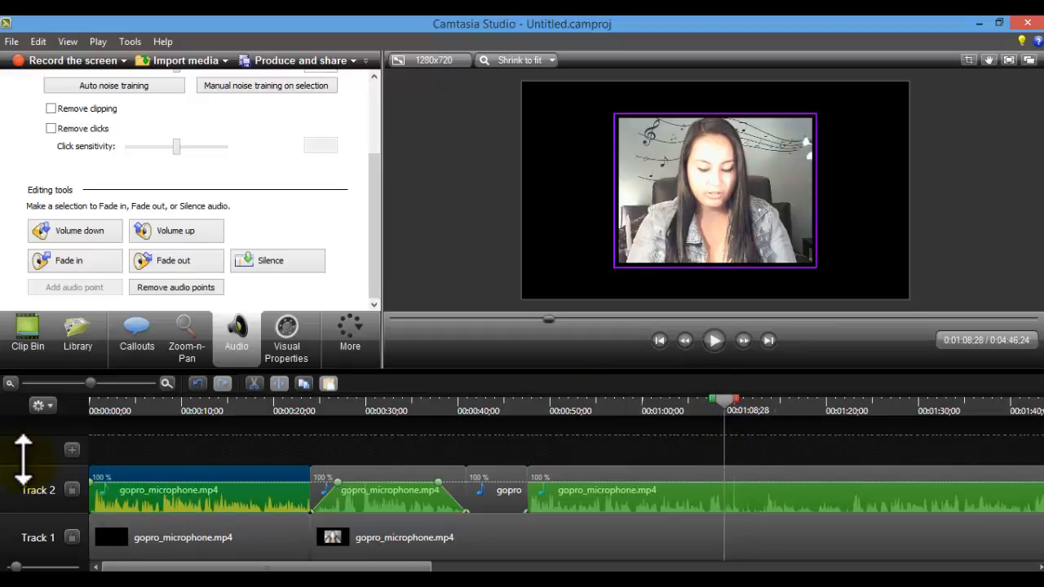
left_click_drag(23, 460, 23, 445)
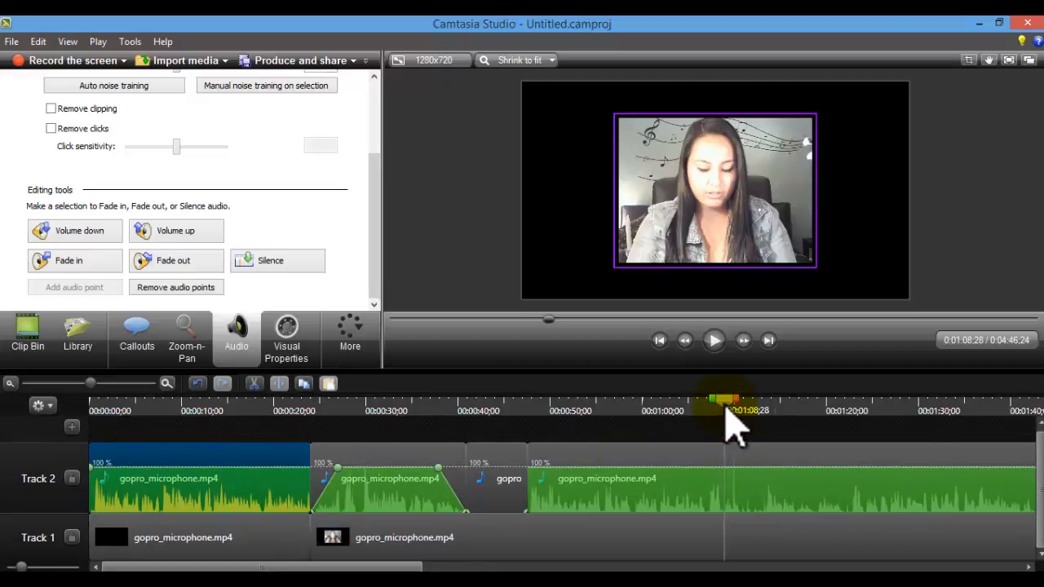
- Add two audio points before the spike in the last Track 2 clip, at 00:01:07;02 and 00:01:08;27
left_click_drag(728, 407, 724, 409)
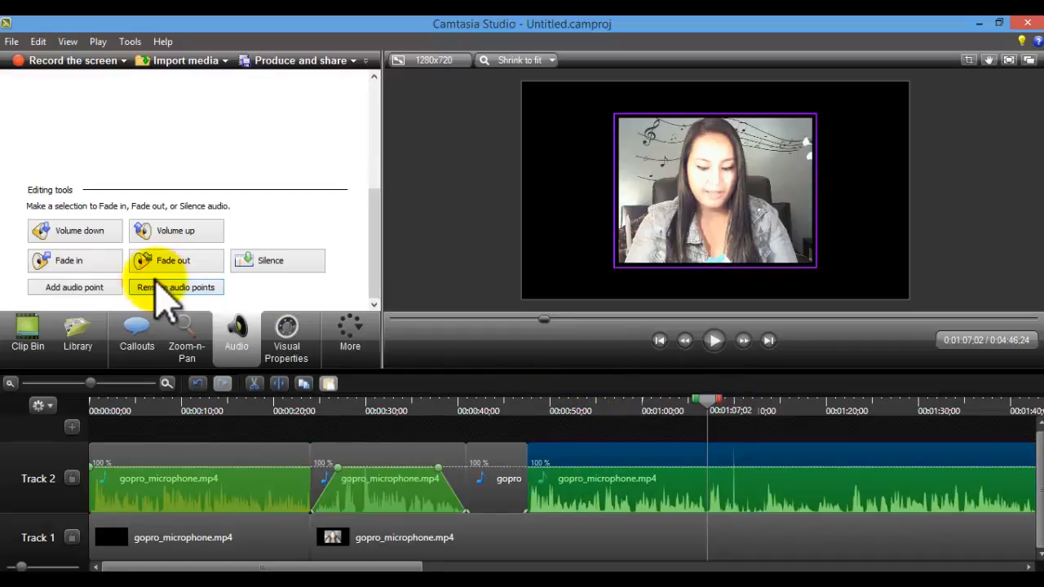
left_click(49, 288)
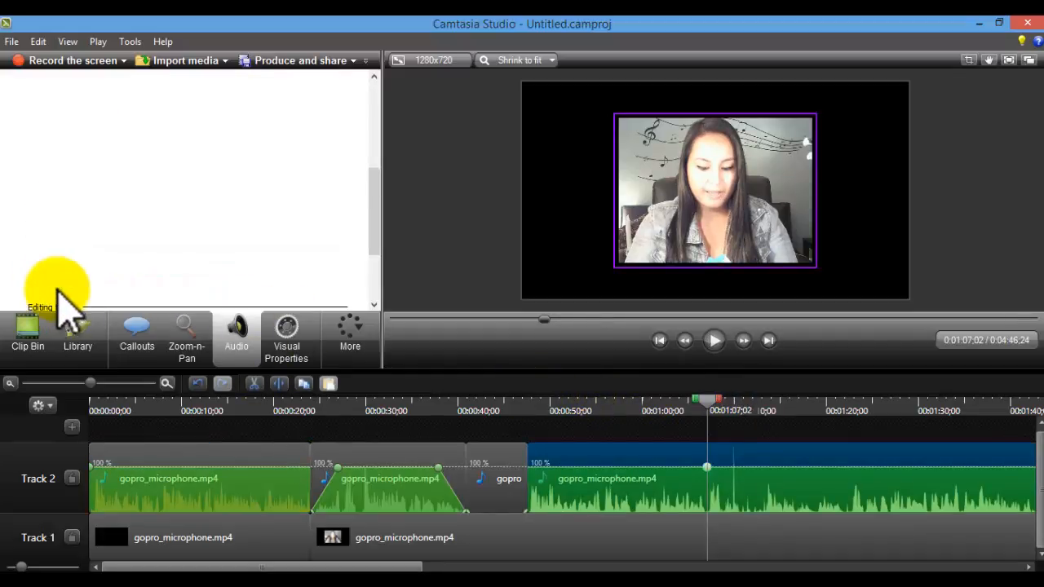
left_click_drag(704, 389, 721, 405)
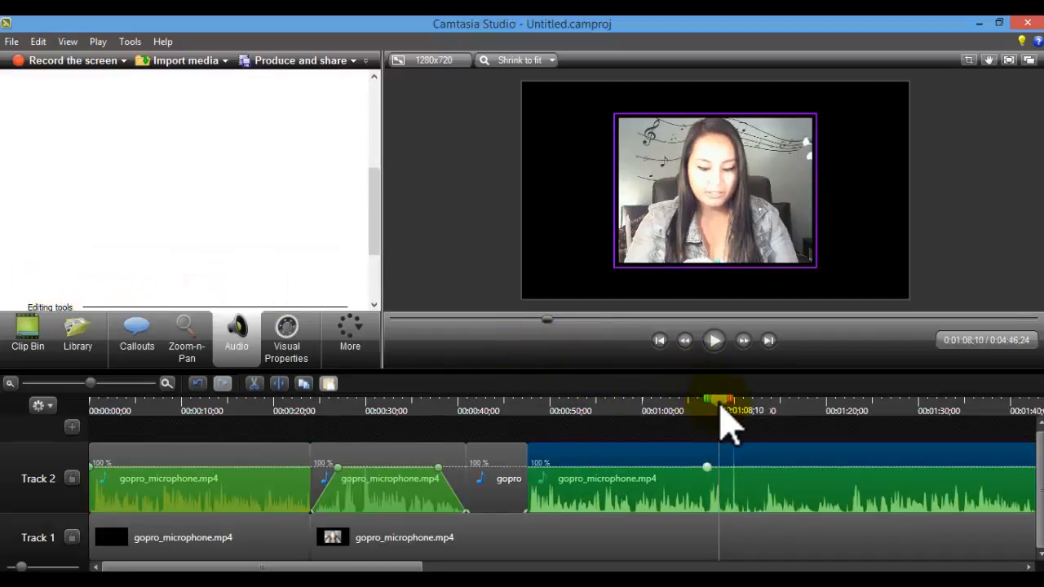
left_click_drag(375, 233, 390, 298)
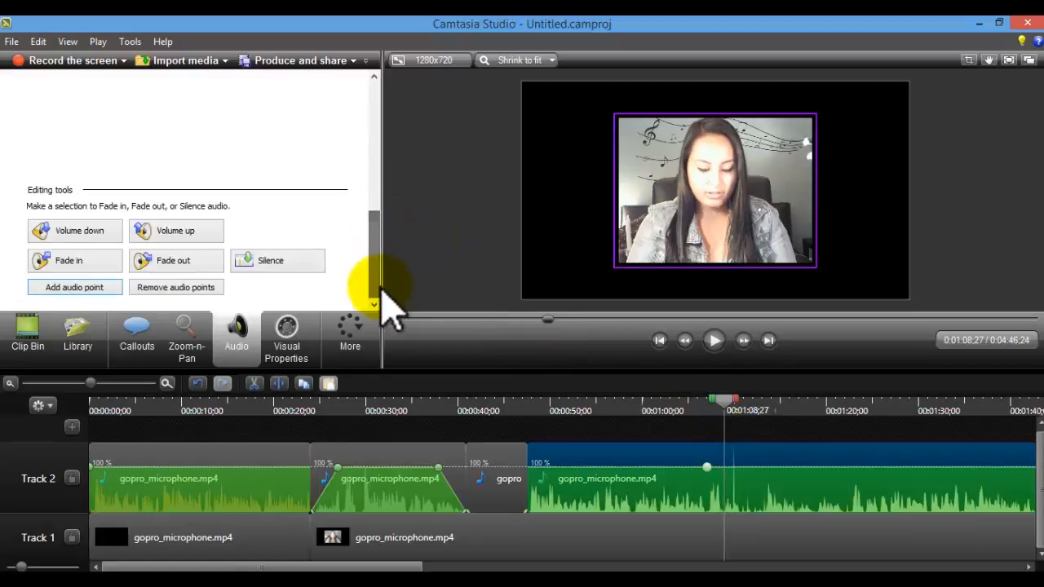
left_click(92, 292)
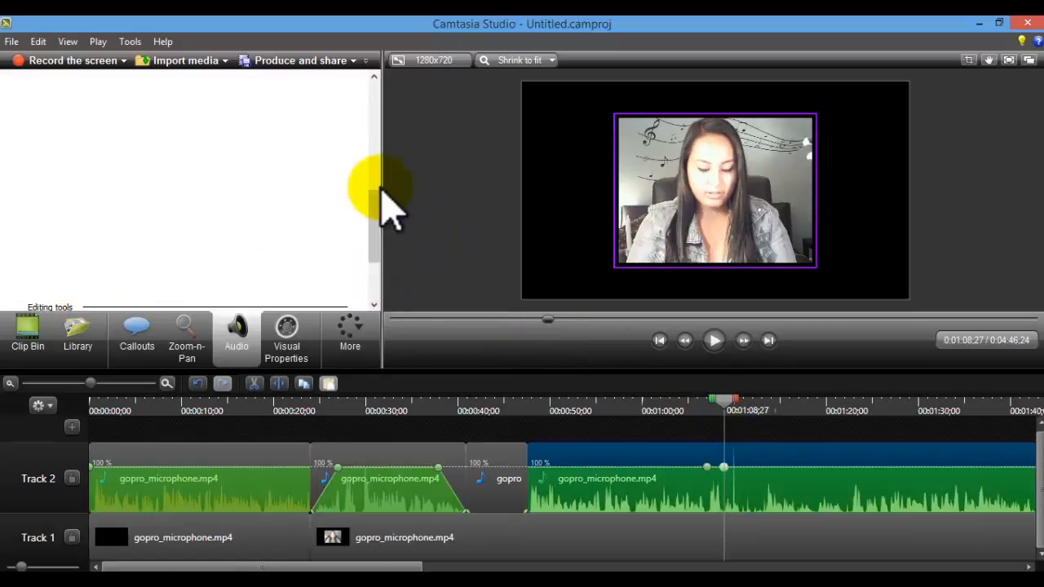
- Collapse the advanced noise removal settings and add two audio points after the spike, at 00:01:11;17 and 00:01:13;12
scroll(366, 129, "up", 5)
left_click(34, 142)
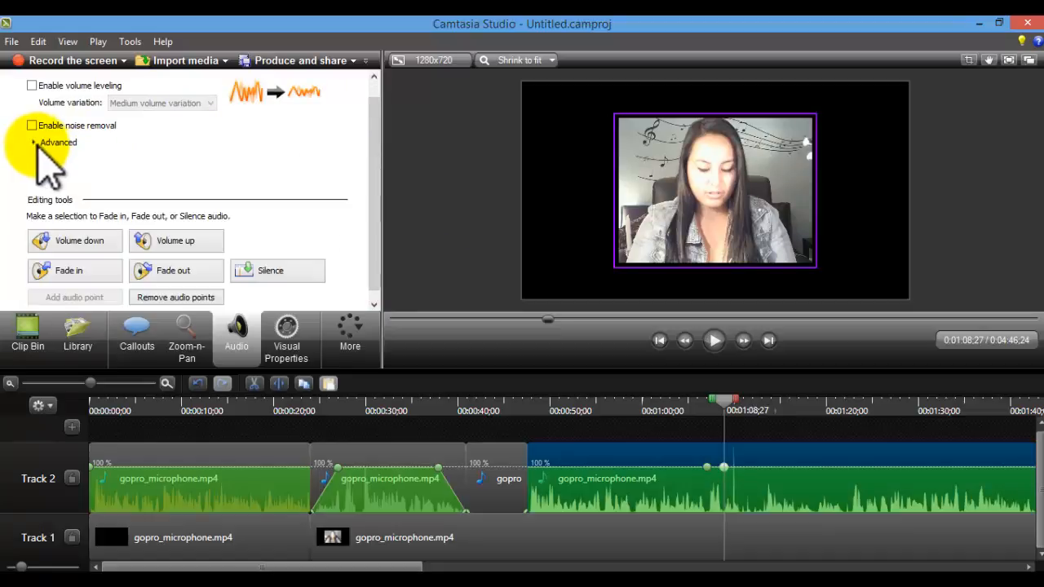
scroll(373, 233, "down", 1)
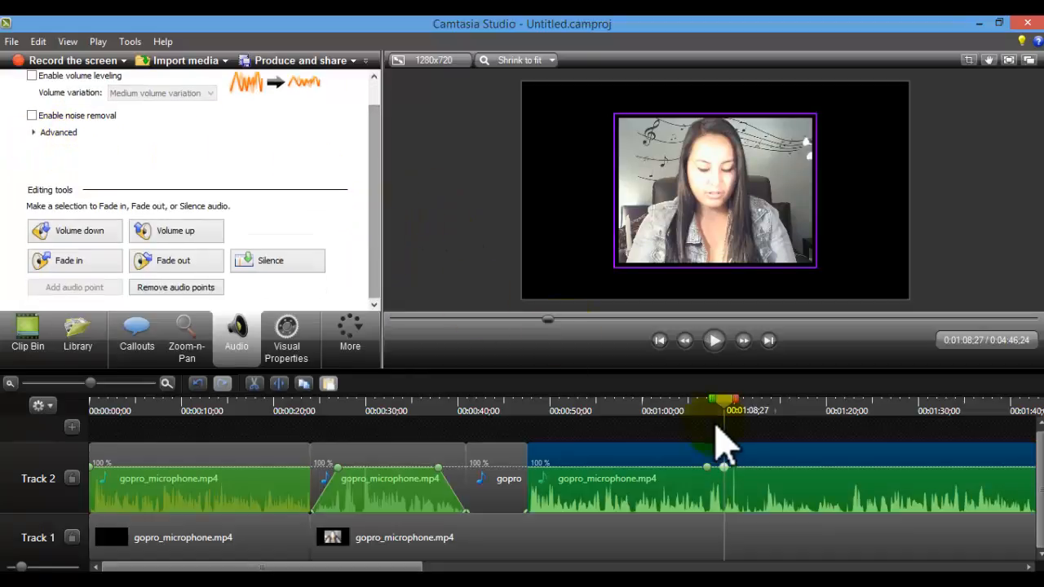
left_click_drag(744, 410, 749, 403)
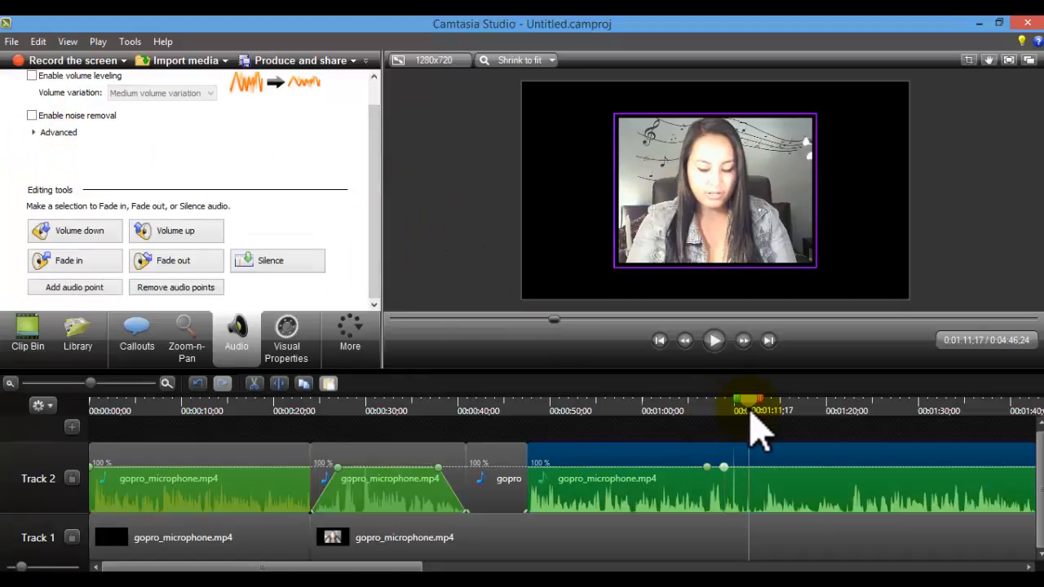
left_click(75, 286)
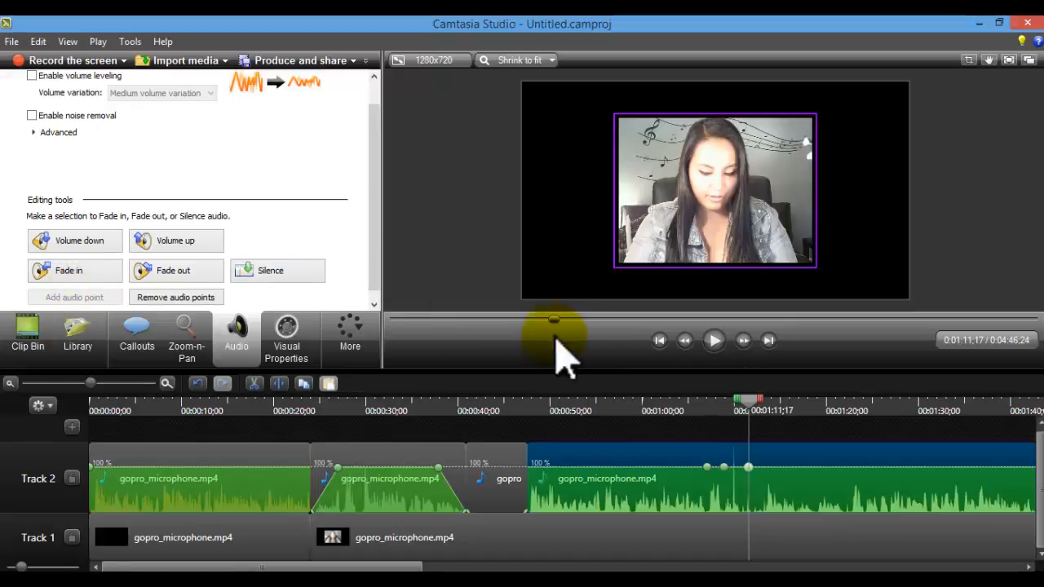
left_click_drag(752, 405, 768, 405)
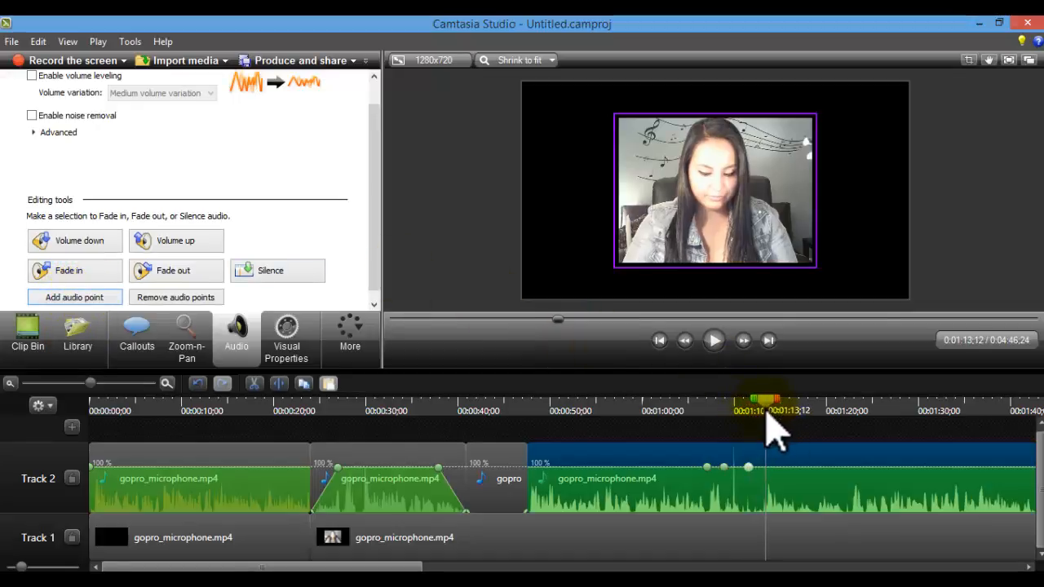
left_click(75, 297)
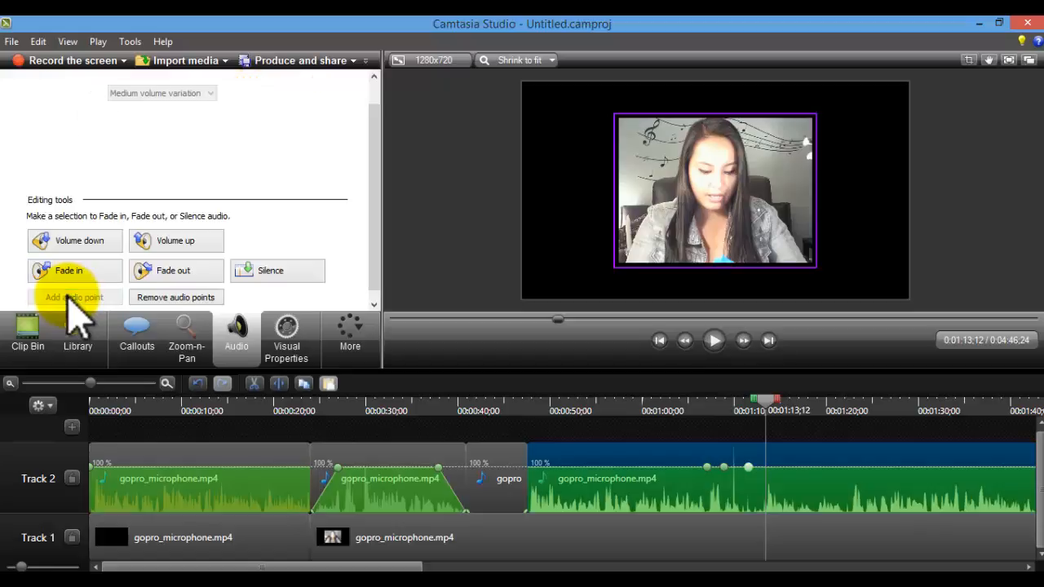
- Lower the volume line between the two inner audio points to reduce the loud spike in the last Track 2 clip
left_click(735, 468)
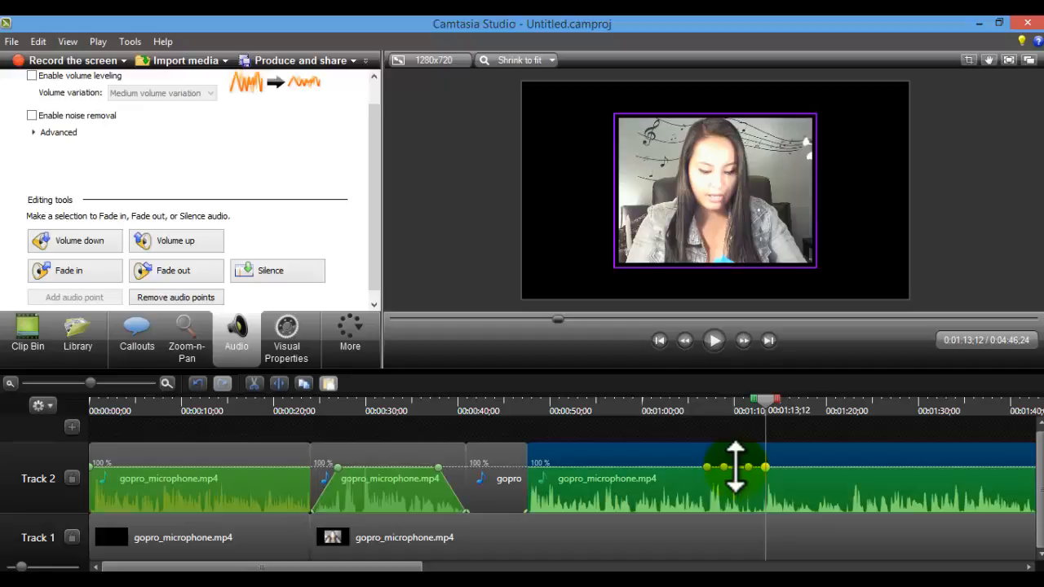
left_click_drag(735, 466, 737, 482)
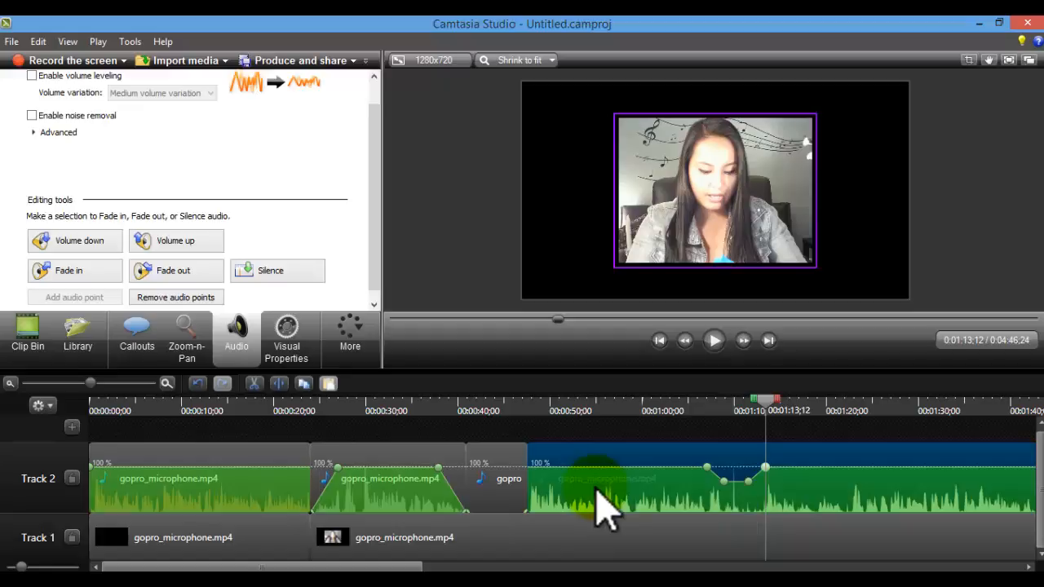
scroll(377, 204, "up", 1)
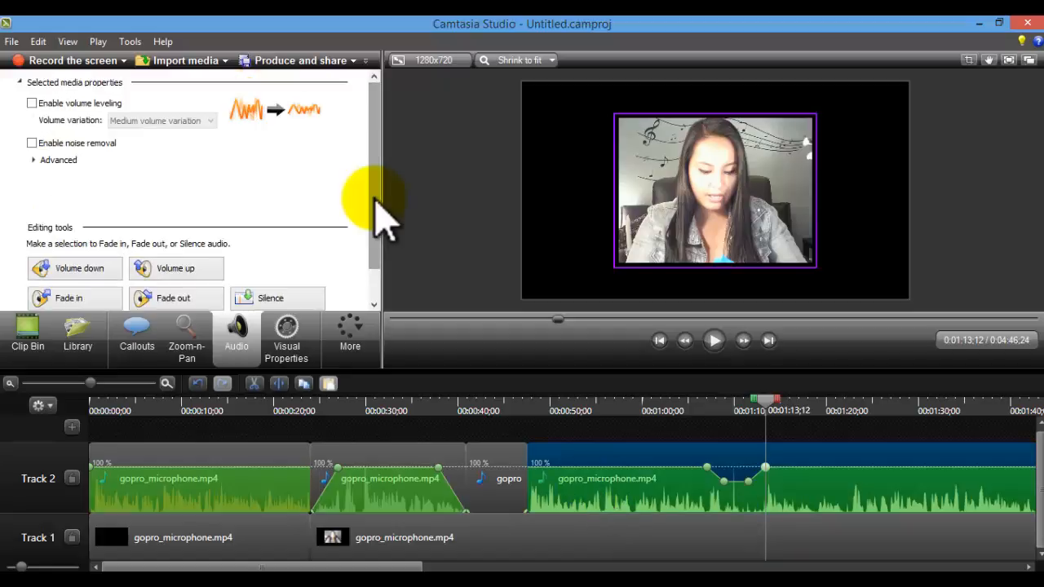